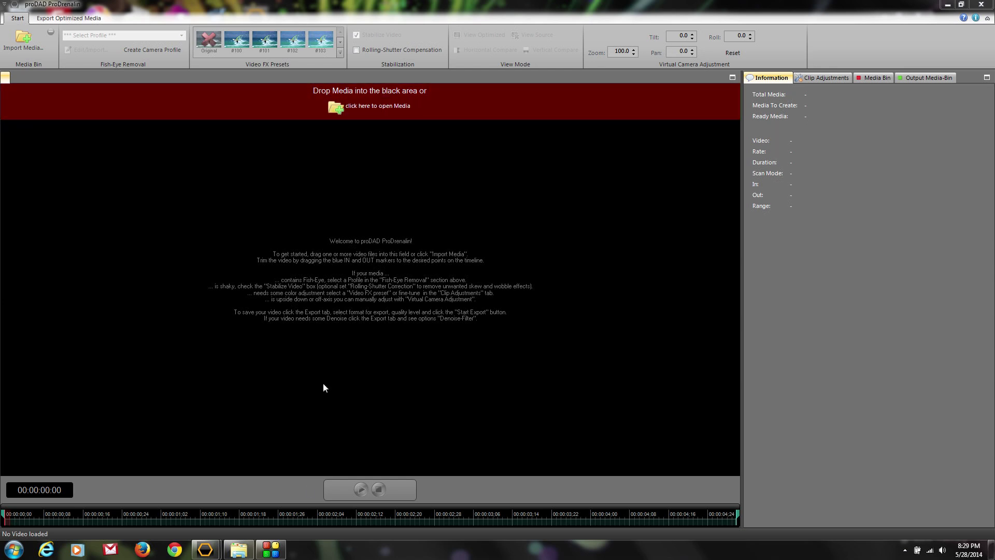
Import GOPR8628.MP4 and GOPR8633.MP4 from the ProDrenalin Video folder and close the file window
{"action": "left_click", "coordinate": [238, 549]}
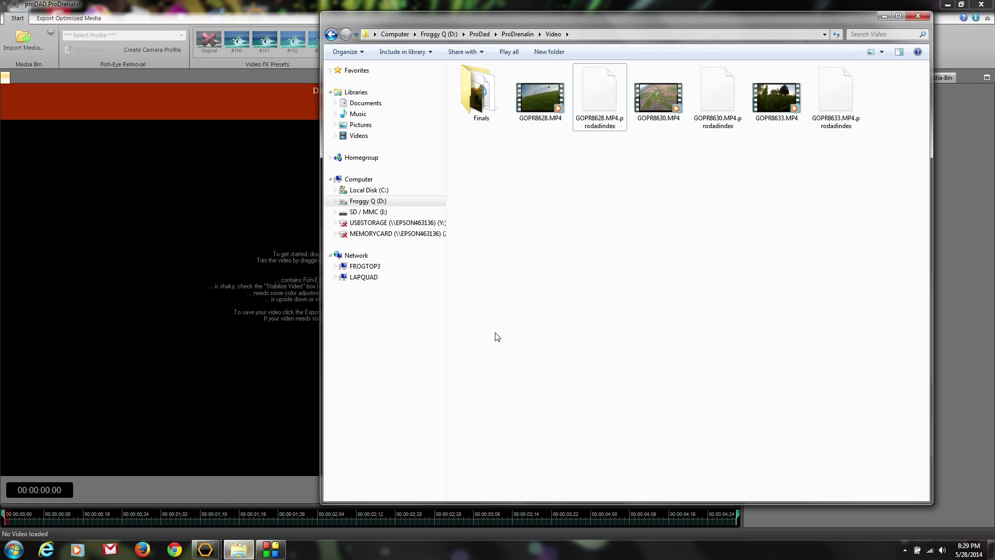
{"action": "left_click", "coordinate": [543, 93]}
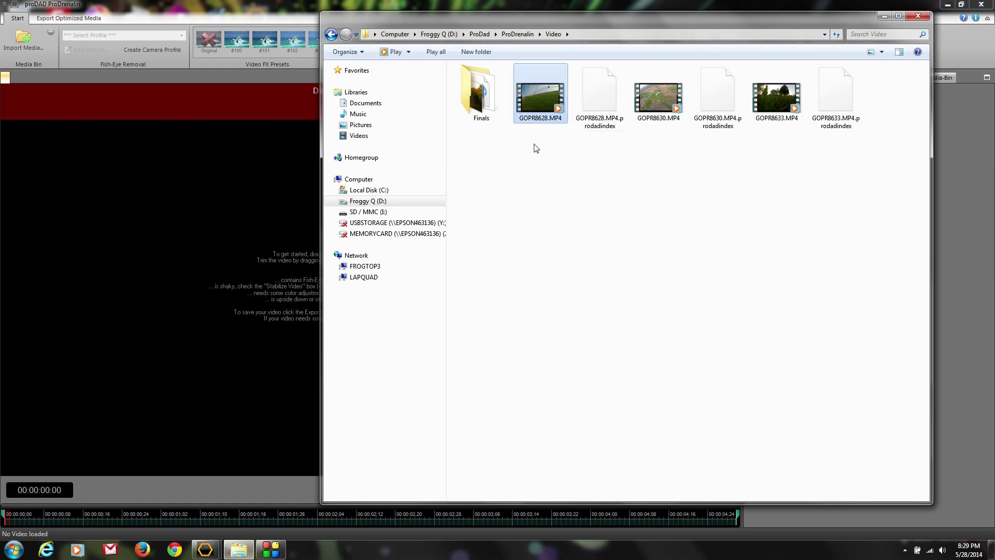
{"action": "left_click", "coordinate": [780, 97], "text": "ctrl"}
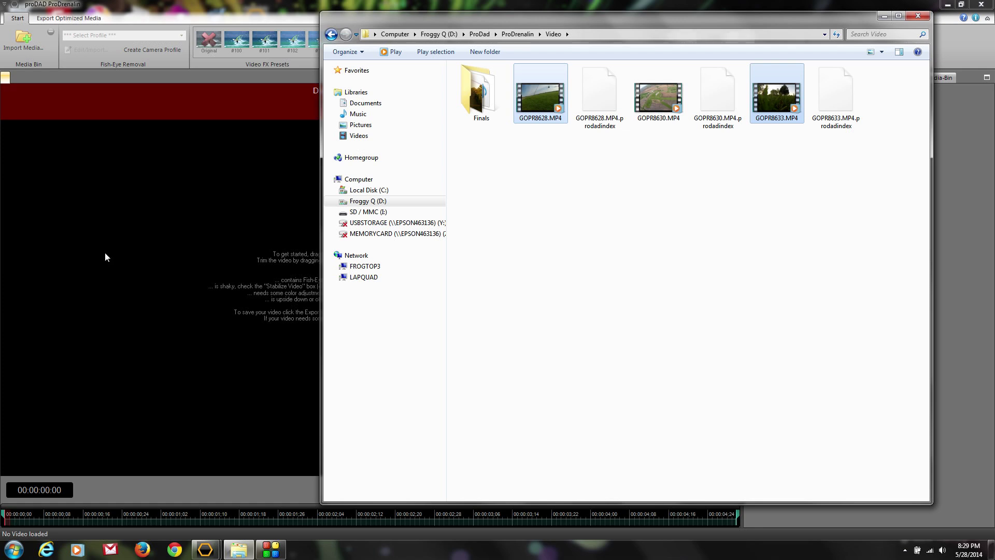
{"action": "left_click", "coordinate": [916, 16]}
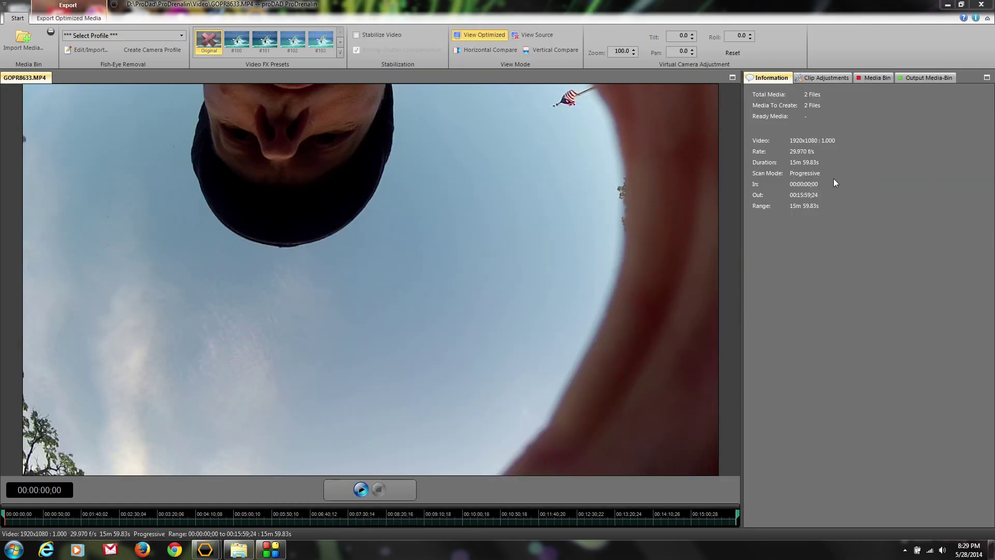
Open the GOPR8628.MP4 clip from the media bin and play it from about 00:01:12
{"action": "left_click", "coordinate": [877, 78]}
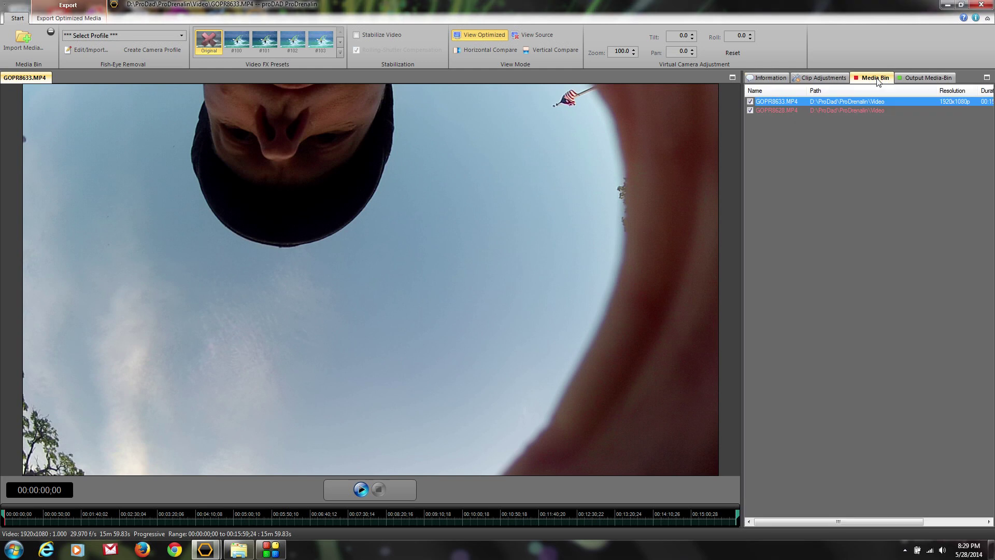
{"action": "left_click", "coordinate": [772, 110]}
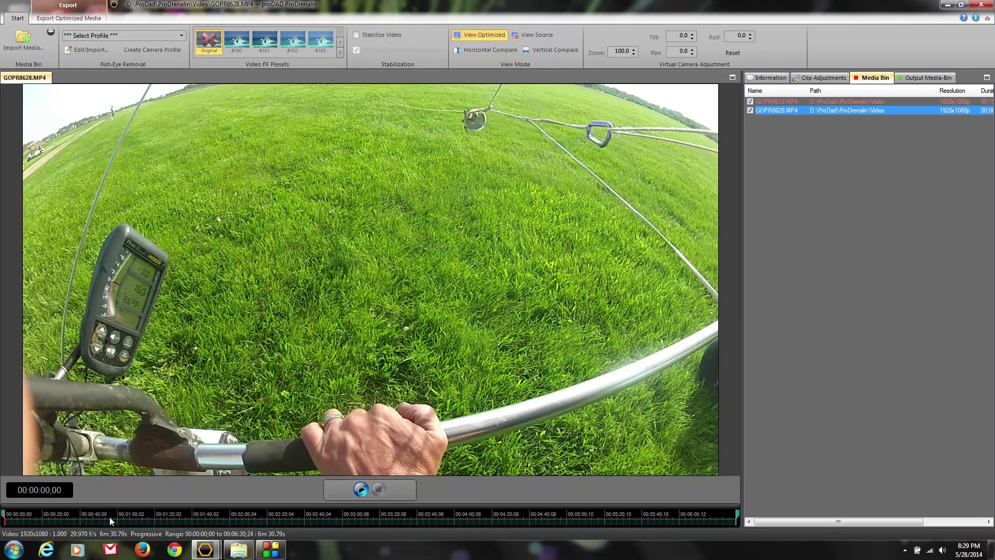
{"action": "left_click", "coordinate": [141, 521]}
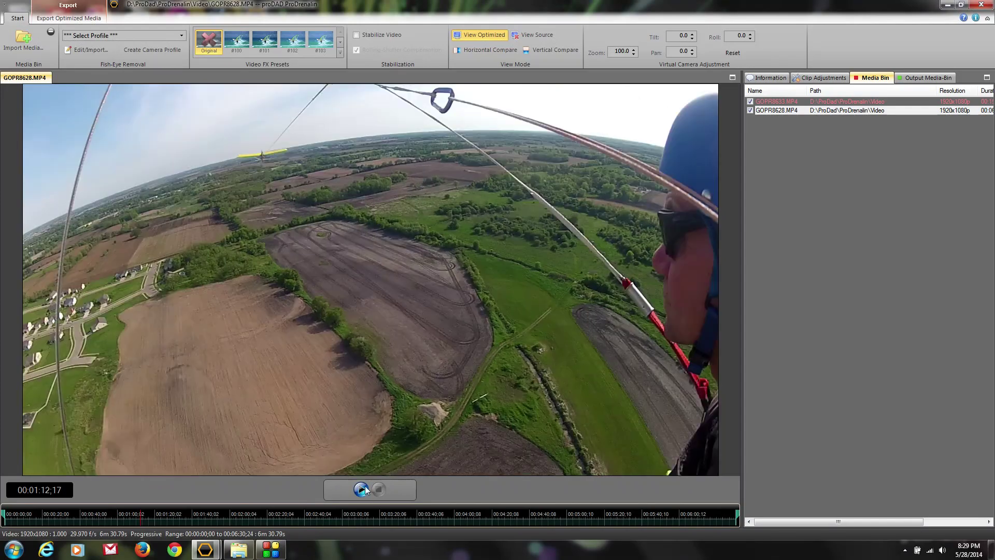
{"action": "left_click", "coordinate": [358, 489]}
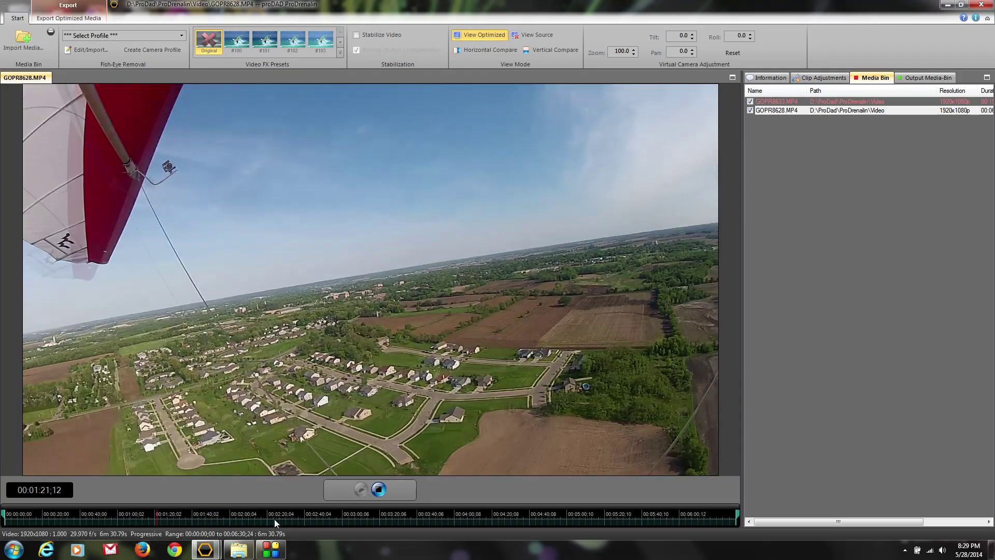
Find the frame at 00:02:43;03 in the GOPR8628.MP4 clip and set the In point there
{"action": "left_click", "coordinate": [275, 518]}
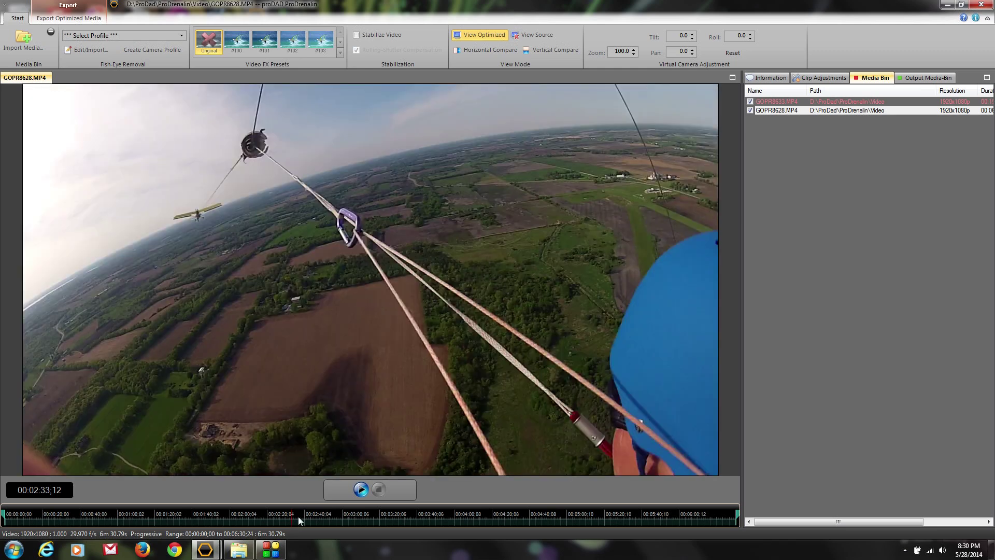
{"action": "left_click", "coordinate": [297, 516]}
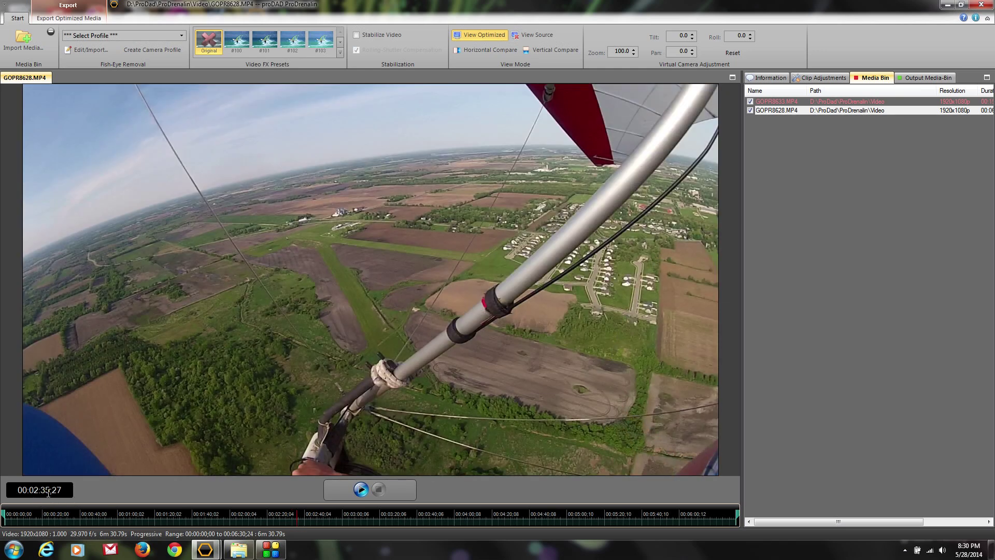
{"action": "left_click", "coordinate": [300, 523]}
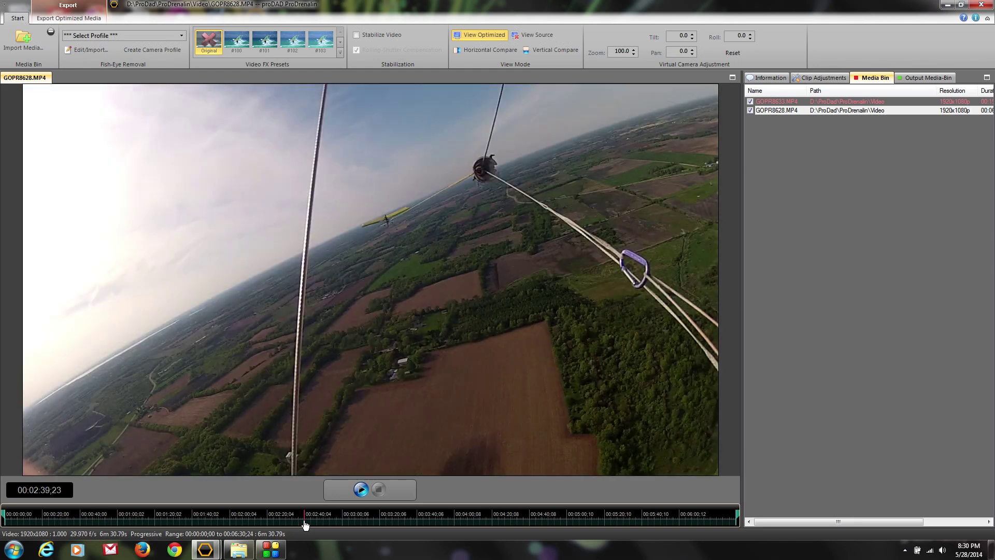
{"action": "left_click", "coordinate": [308, 524]}
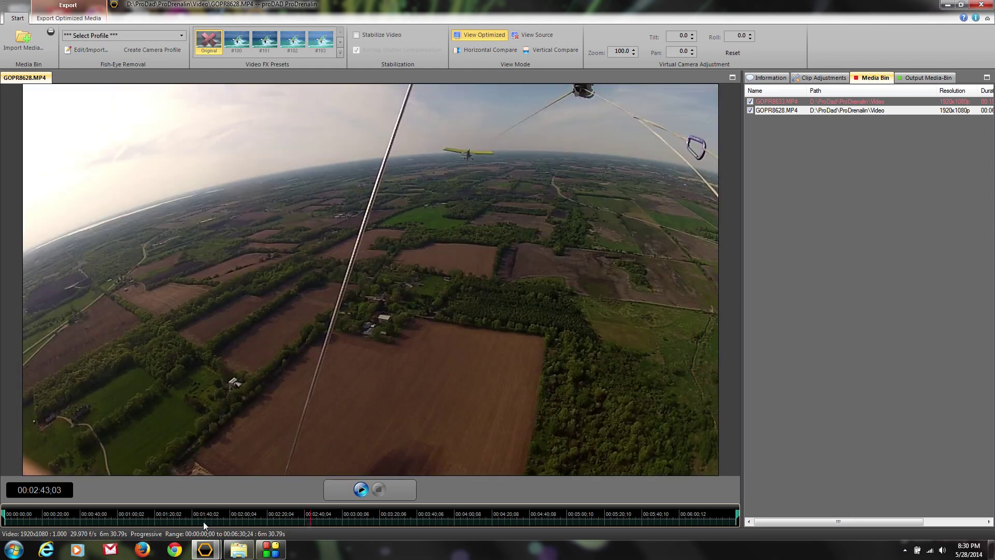
{"action": "left_click_drag", "start_coordinate": [6, 517], "coordinate": [307, 527]}
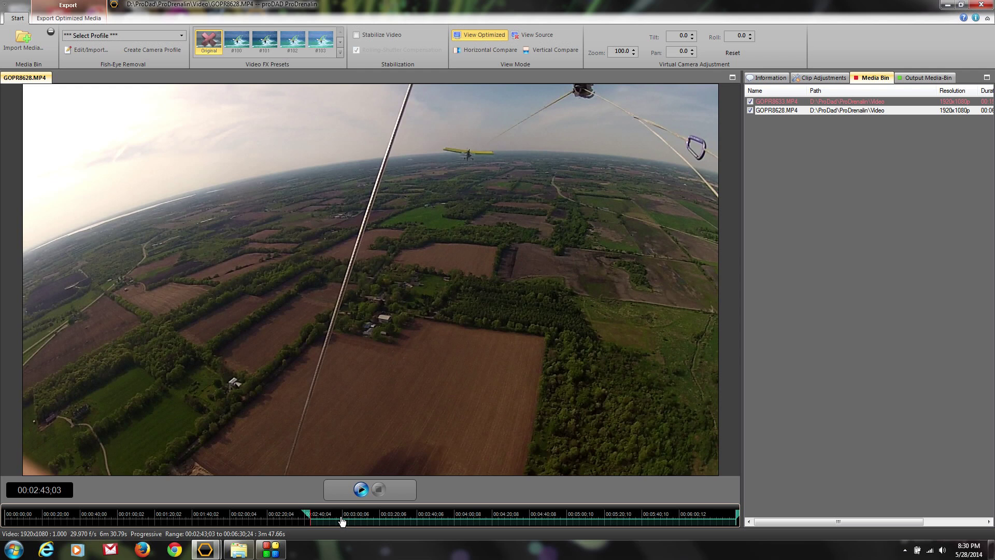
Set the clip's Out point to 00:02:53;27 and preview the trimmed range
{"action": "left_click_drag", "start_coordinate": [737, 515], "coordinate": [360, 534]}
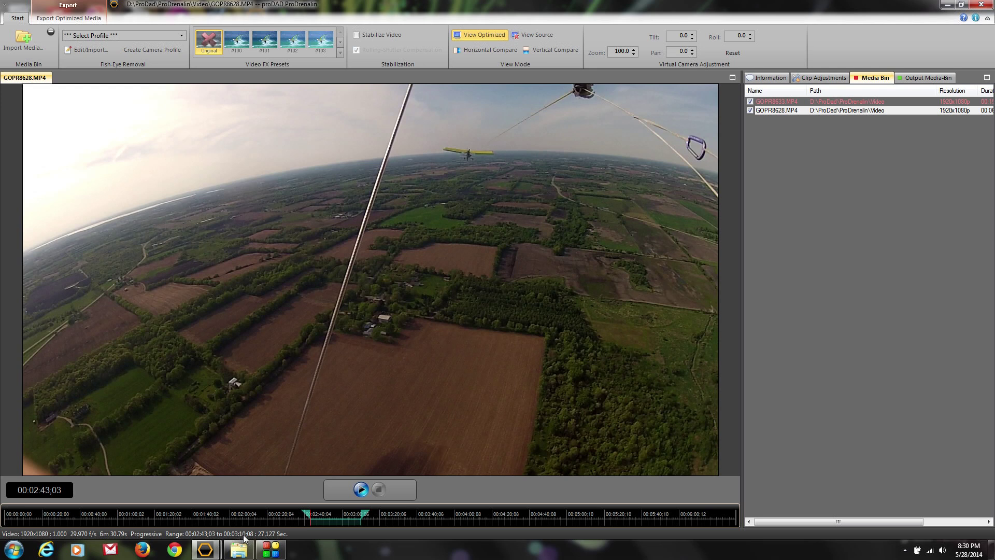
{"action": "left_click_drag", "start_coordinate": [362, 513], "coordinate": [329, 516]}
{"action": "left_click", "coordinate": [361, 492]}
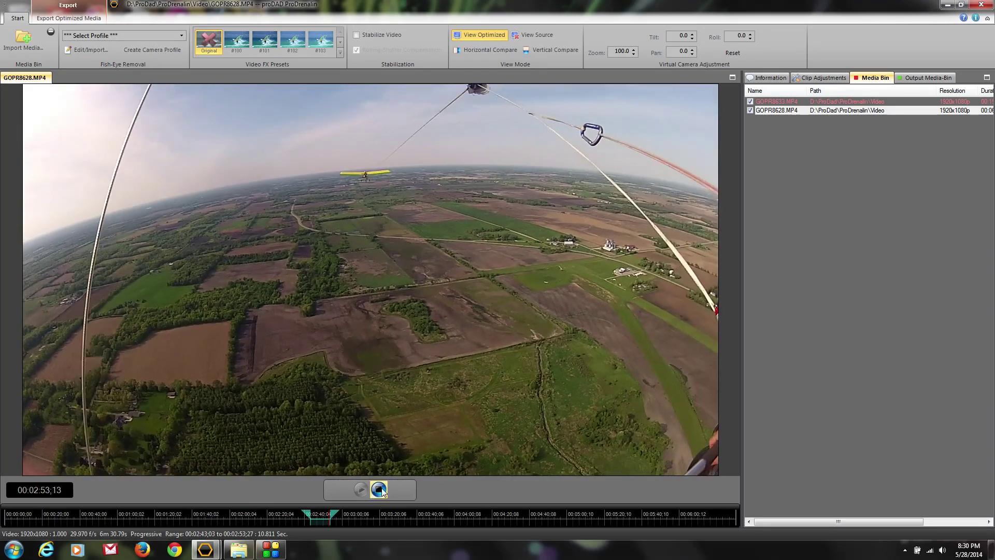
{"action": "left_click", "coordinate": [379, 489]}
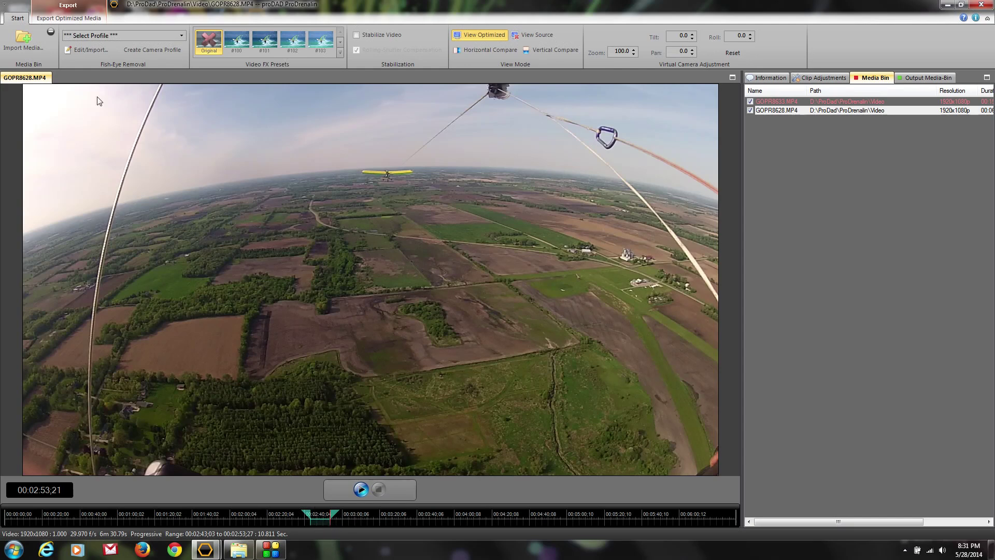
Look through the fish-eye removal profiles and apply GoPro Hero2 1080 wide to the clip
{"action": "left_click", "coordinate": [116, 35]}
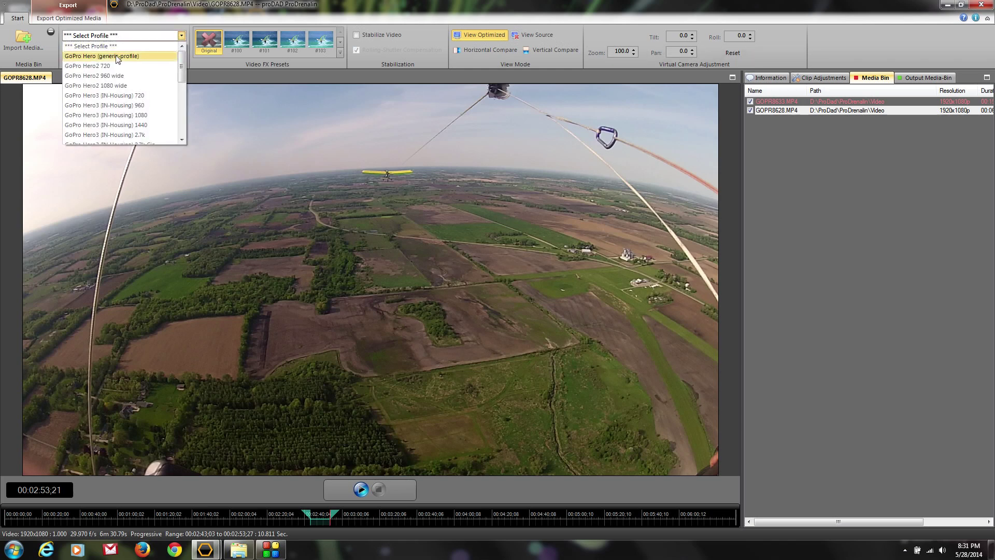
{"action": "left_click_drag", "start_coordinate": [183, 66], "coordinate": [190, 113]}
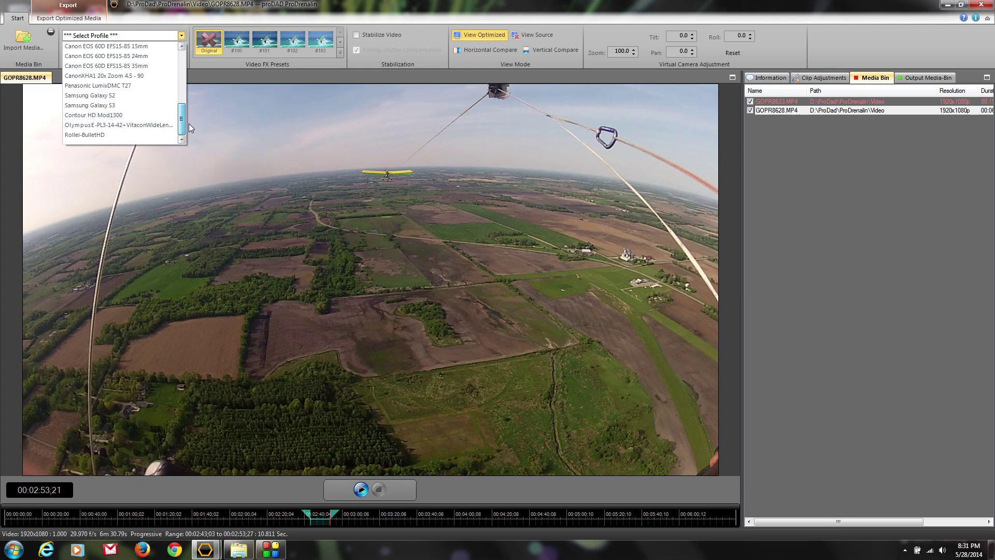
{"action": "left_click_drag", "start_coordinate": [179, 123], "coordinate": [181, 62]}
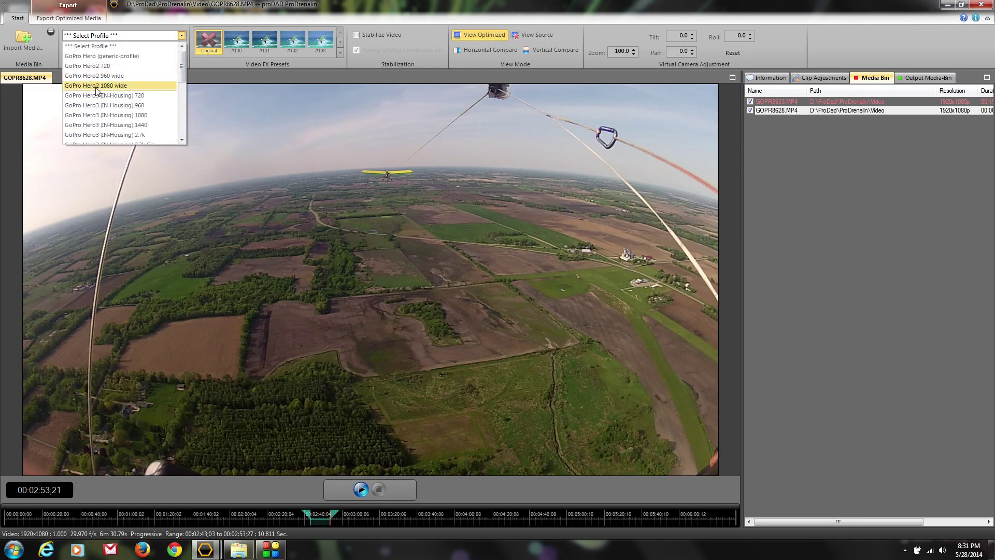
{"action": "left_click", "coordinate": [97, 86]}
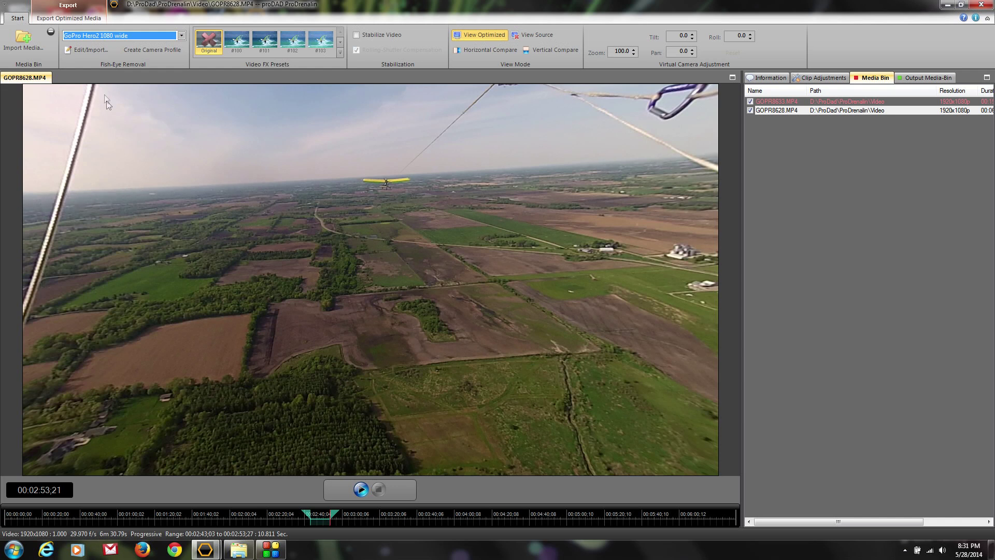
Clear the clip's fish-eye profile and reapply GoPro Hero2 1080 wide to compare the correction
{"action": "left_click", "coordinate": [85, 34]}
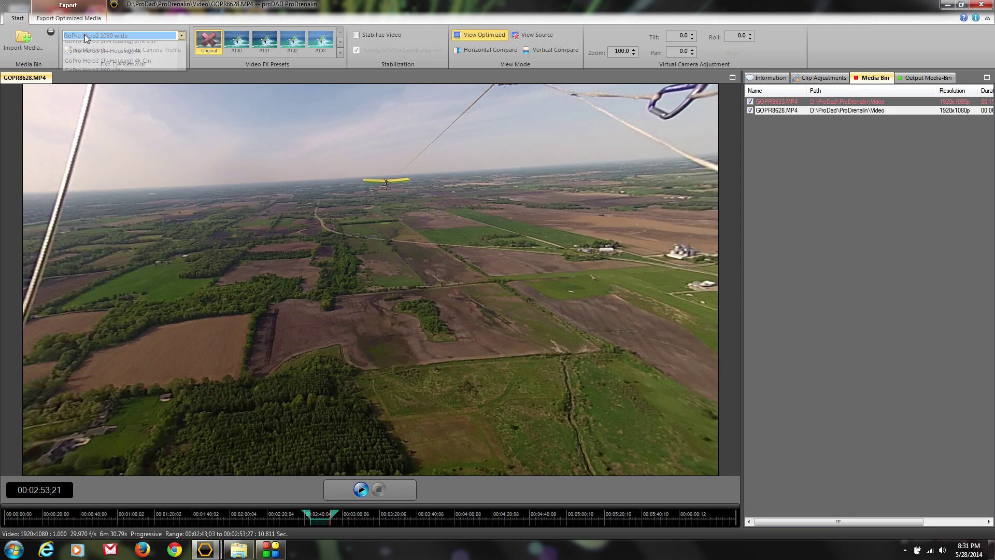
{"action": "left_click", "coordinate": [93, 46]}
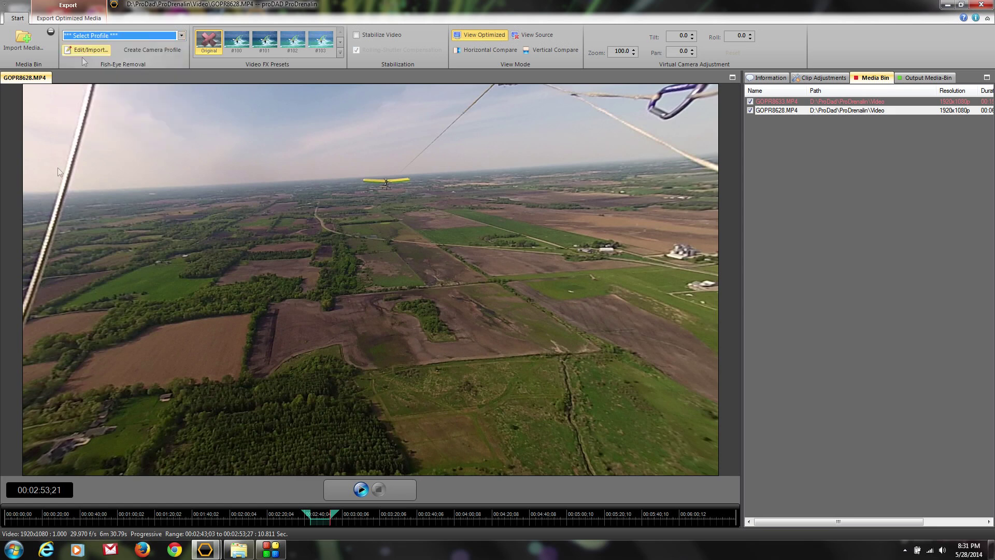
{"action": "left_click", "coordinate": [101, 37]}
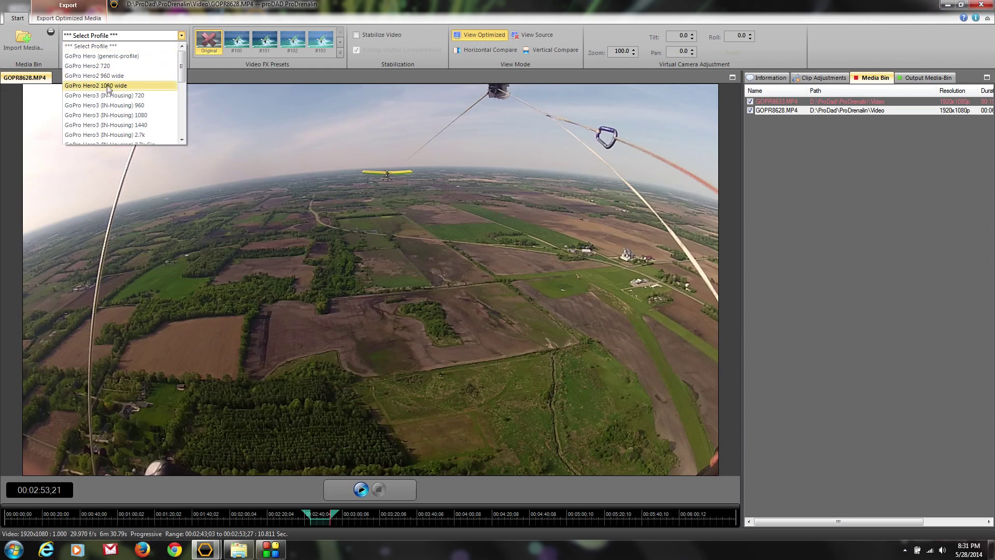
{"action": "left_click", "coordinate": [106, 86]}
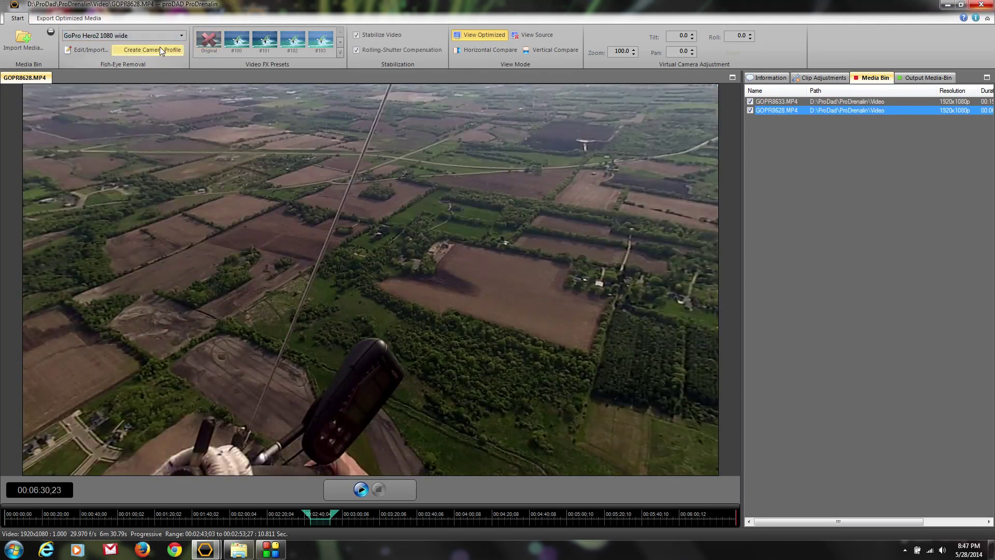
Check the available camera profiles, try to create a custom camera profile, and dismiss the message
{"action": "left_click", "coordinate": [181, 35]}
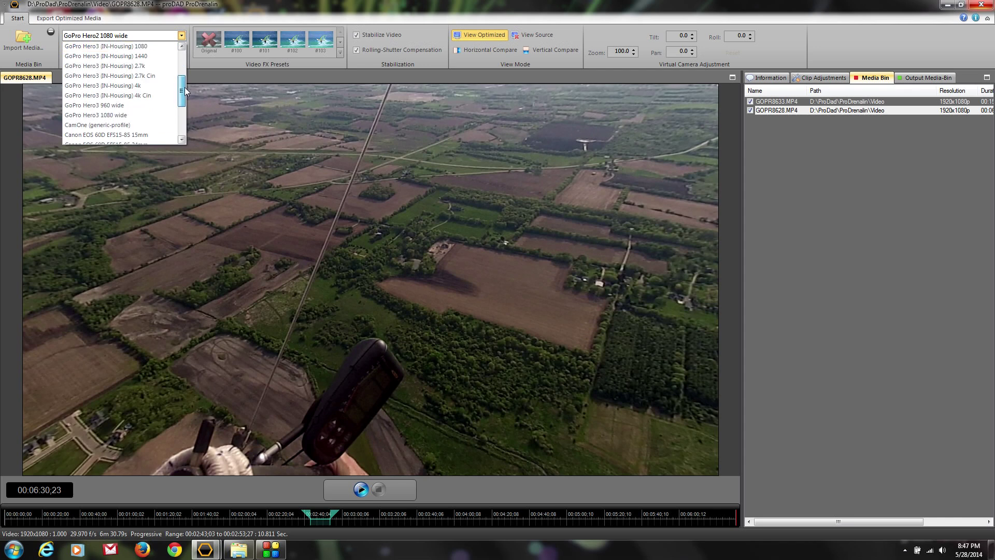
{"action": "left_click", "coordinate": [161, 35]}
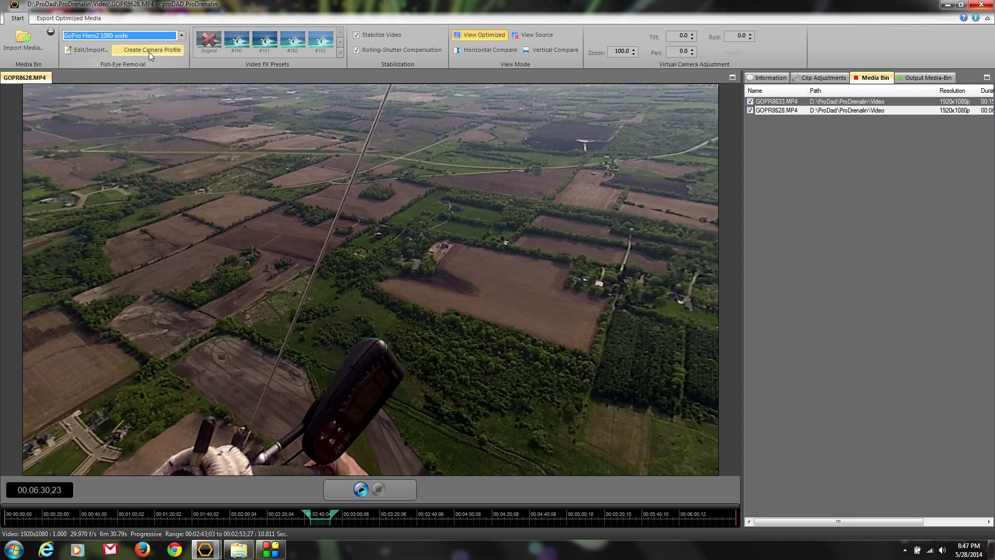
{"action": "left_click", "coordinate": [148, 52]}
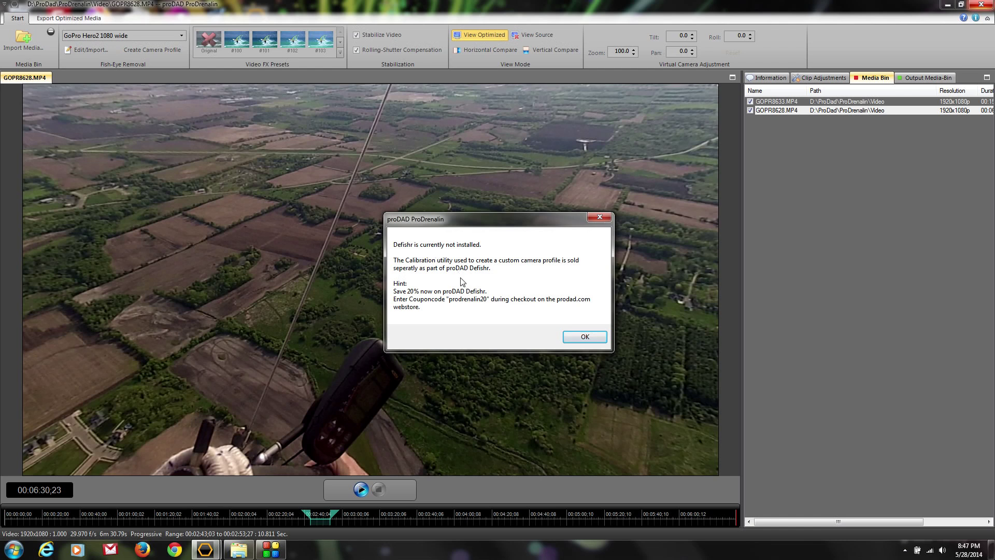
{"action": "left_click", "coordinate": [585, 337]}
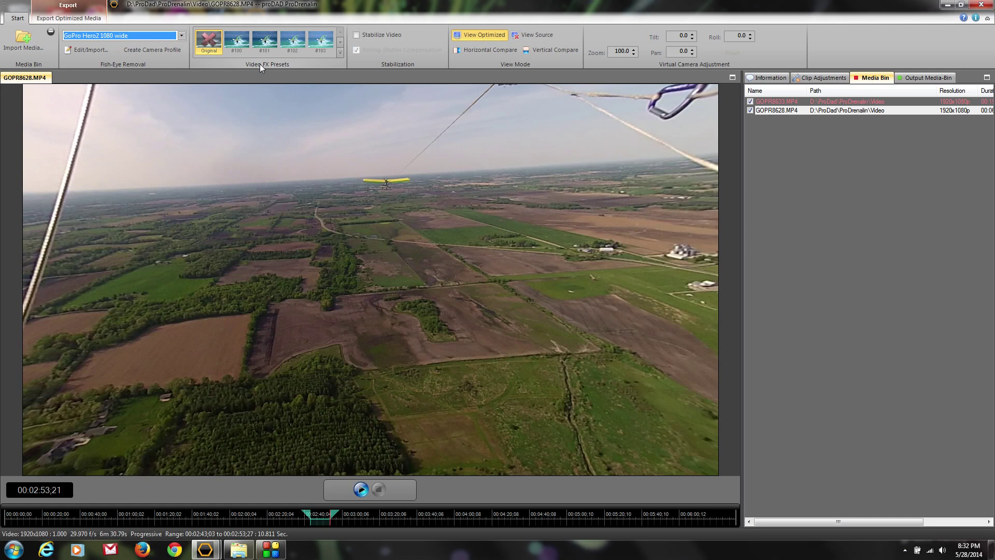
Try the Video FX presets #101, #103, #109 and #117 on the GOPR8628.MP4 clip
{"action": "left_click", "coordinate": [238, 48]}
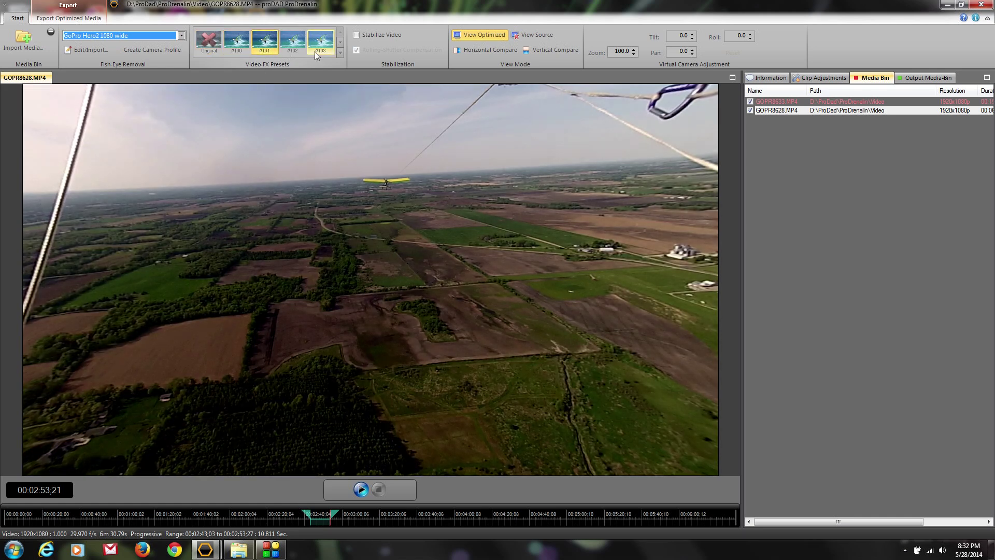
{"action": "left_click", "coordinate": [321, 45]}
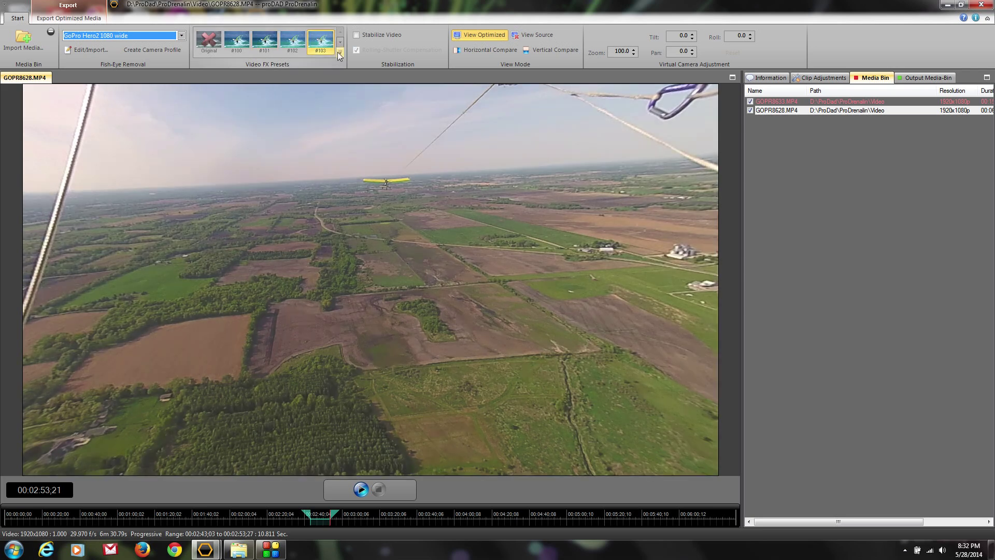
{"action": "left_click", "coordinate": [340, 52]}
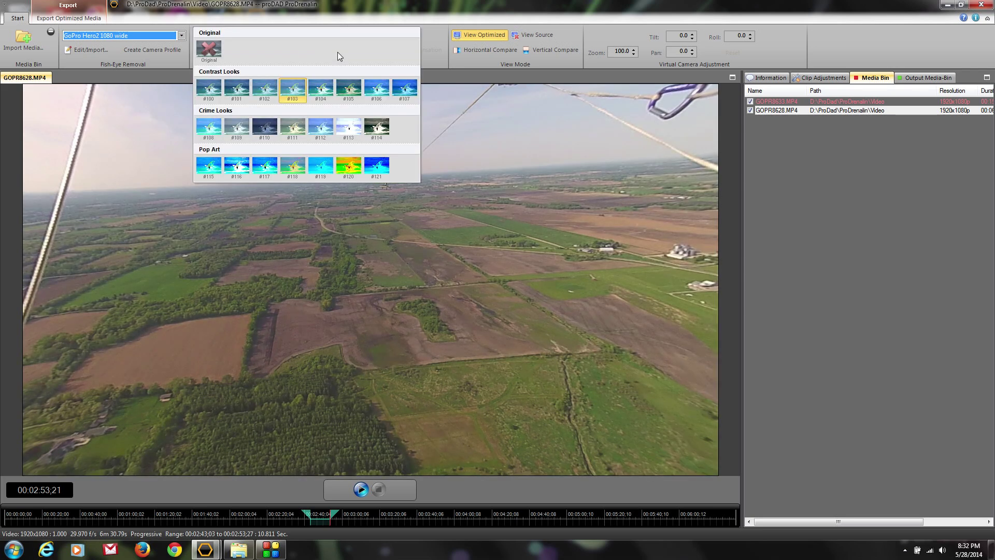
{"action": "left_click", "coordinate": [236, 129]}
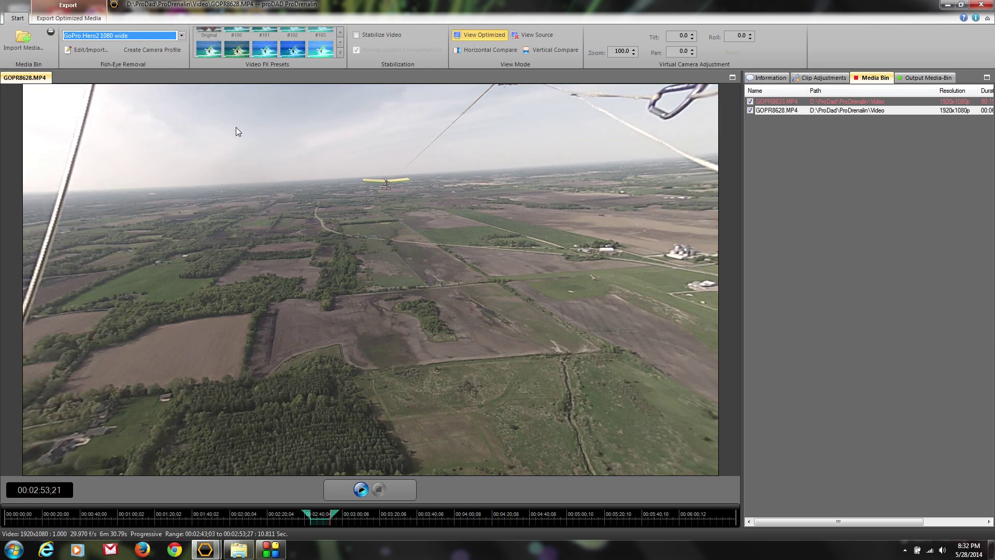
{"action": "left_click", "coordinate": [340, 53]}
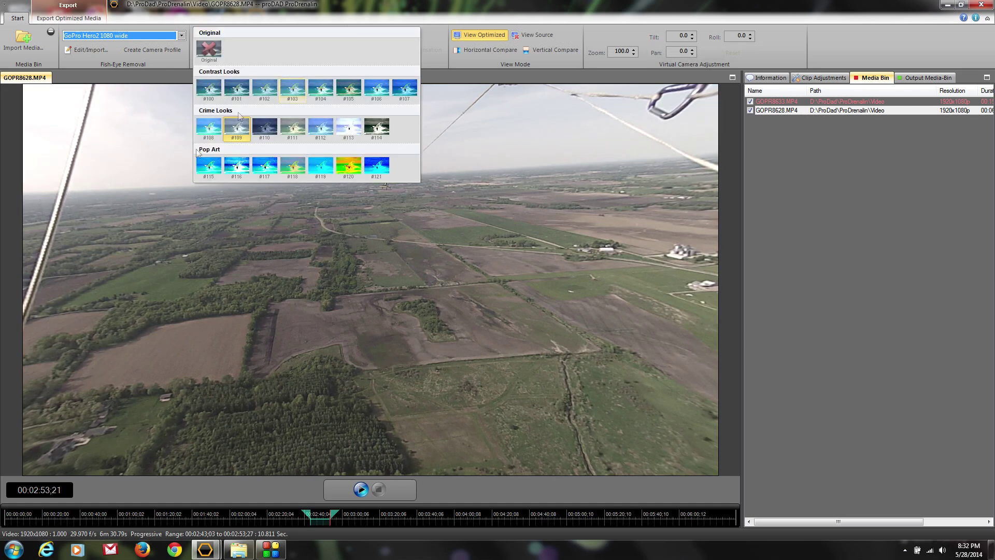
{"action": "left_click", "coordinate": [275, 165]}
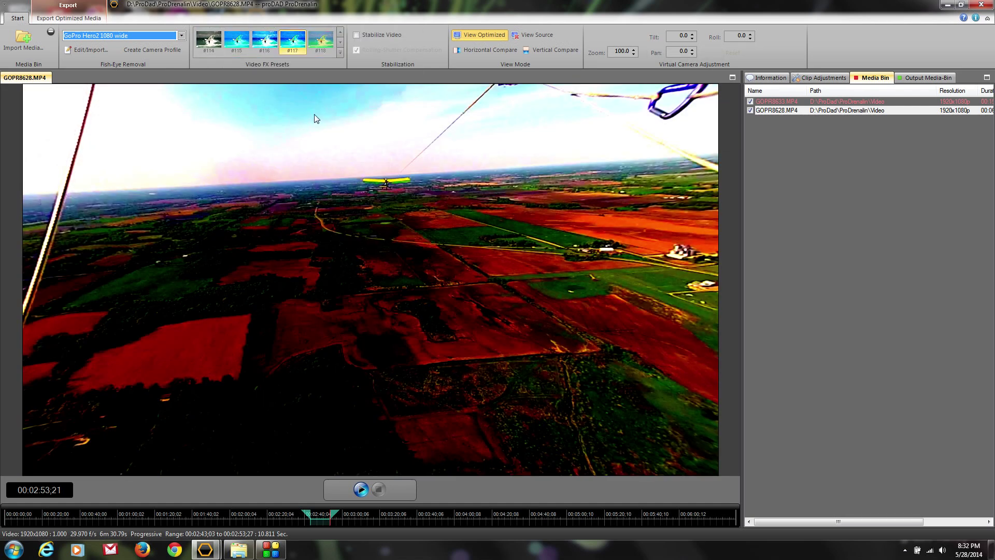
Apply the Contrast Looks preset #101 to the clip and look over the remaining presets
{"action": "left_click", "coordinate": [341, 51]}
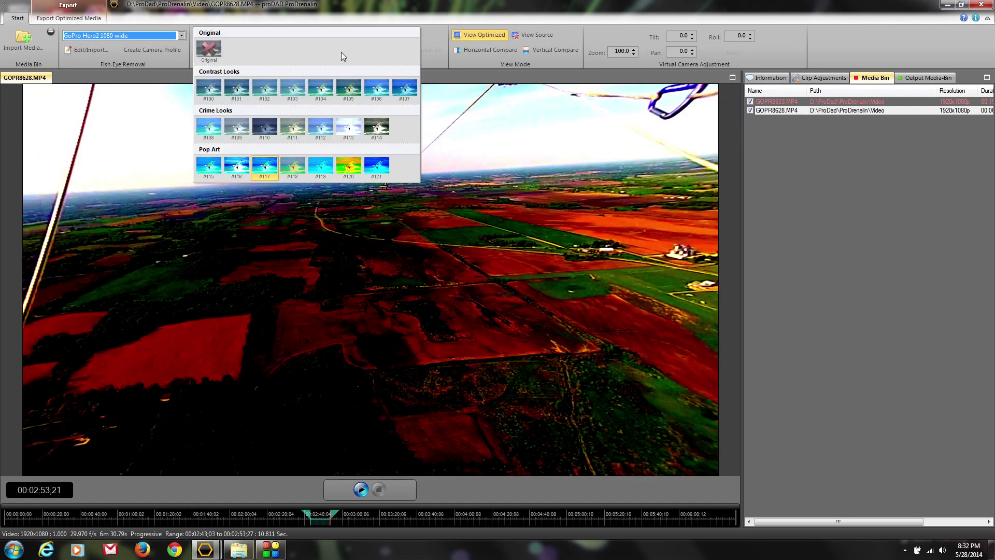
{"action": "left_click", "coordinate": [231, 88]}
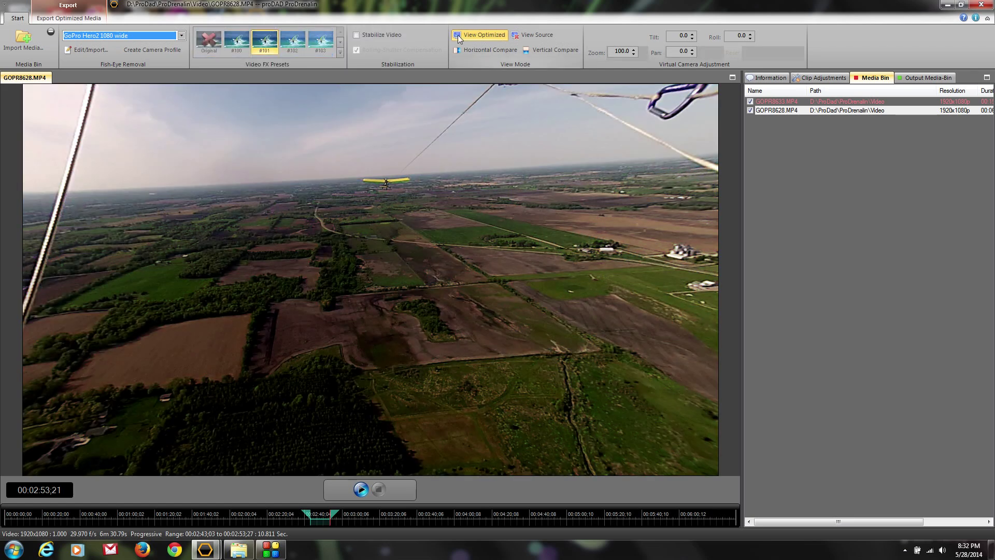
{"action": "left_click", "coordinate": [339, 53]}
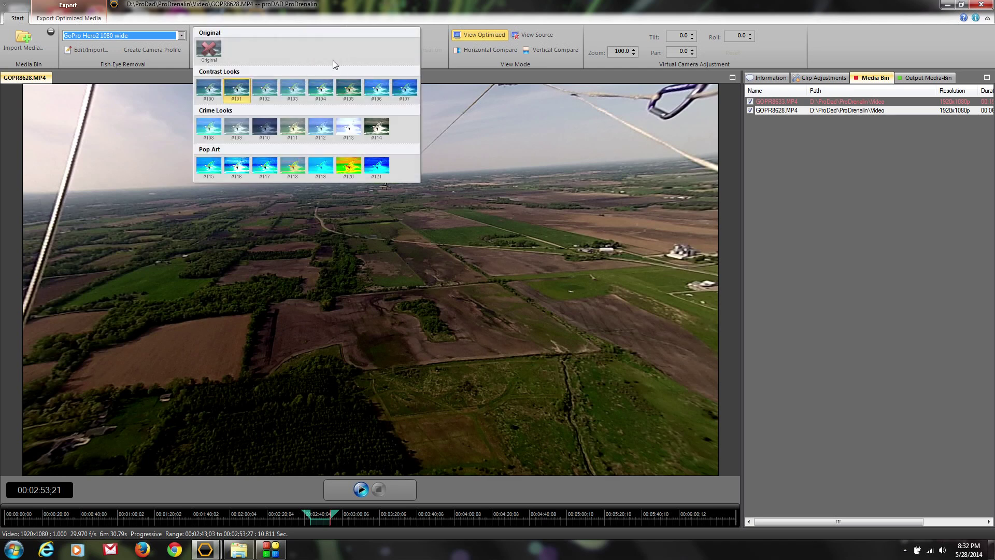
{"action": "left_click", "coordinate": [428, 207]}
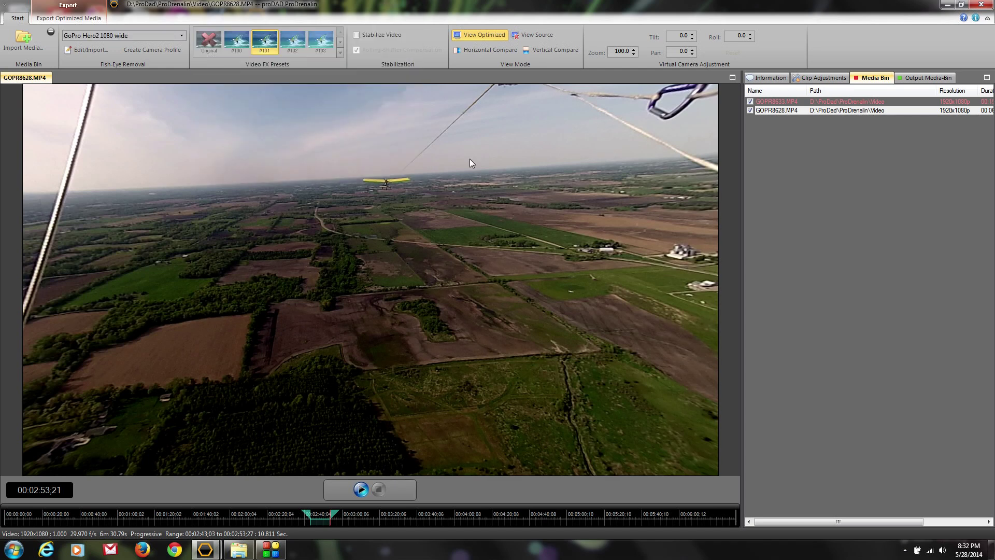
Adjust the clip's contrast to 10 and its brightness to -9
{"action": "left_click", "coordinate": [824, 79]}
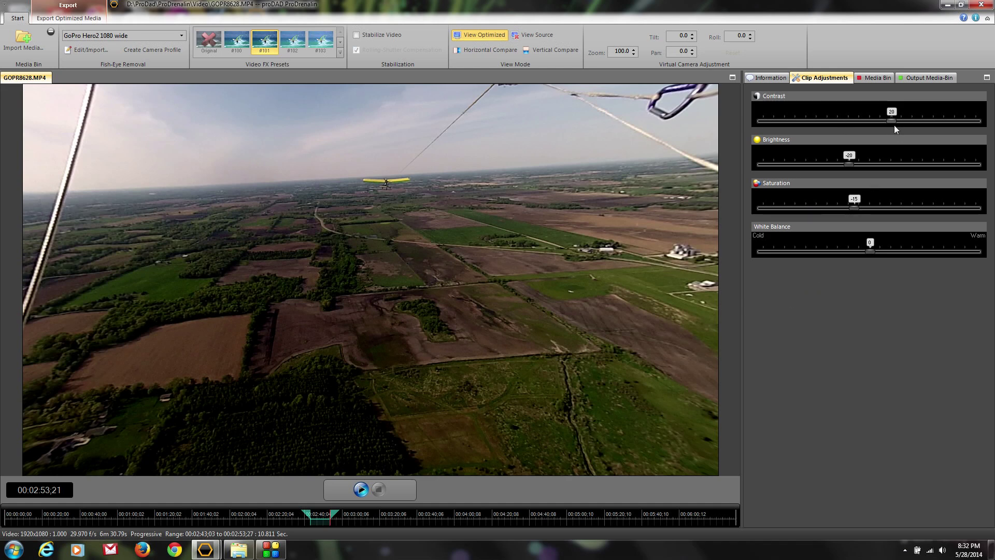
{"action": "left_click_drag", "start_coordinate": [891, 120], "coordinate": [879, 122]}
{"action": "left_click_drag", "start_coordinate": [850, 163], "coordinate": [859, 164]}
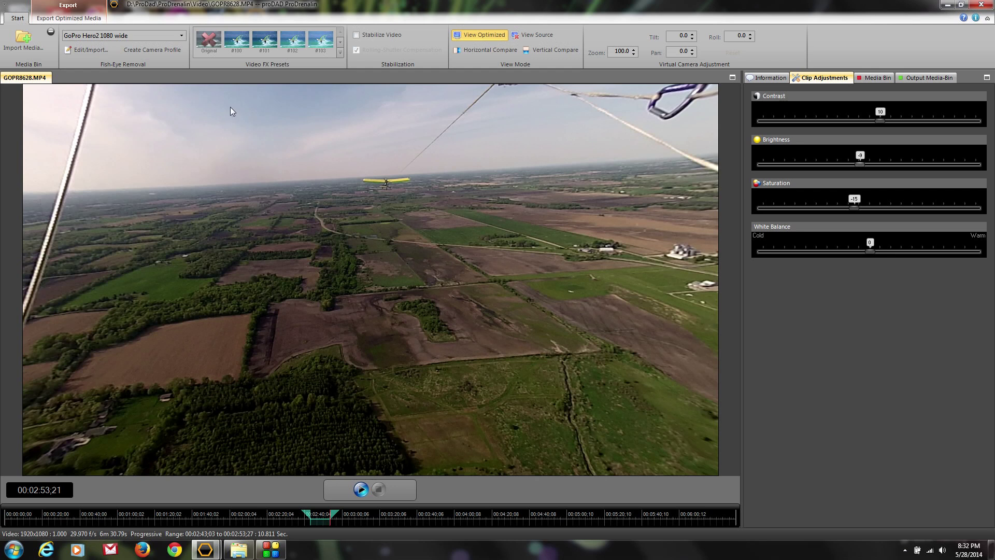
Enable video stabilization and compare source and optimized footage in vertical and horizontal splits, playing back the horizontal one
{"action": "left_click", "coordinate": [356, 35]}
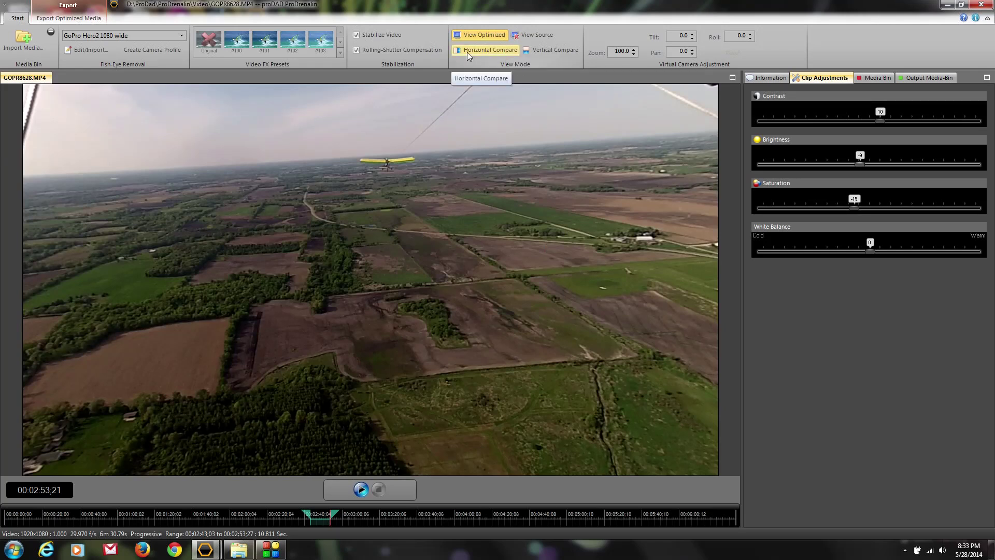
{"action": "left_click", "coordinate": [537, 48]}
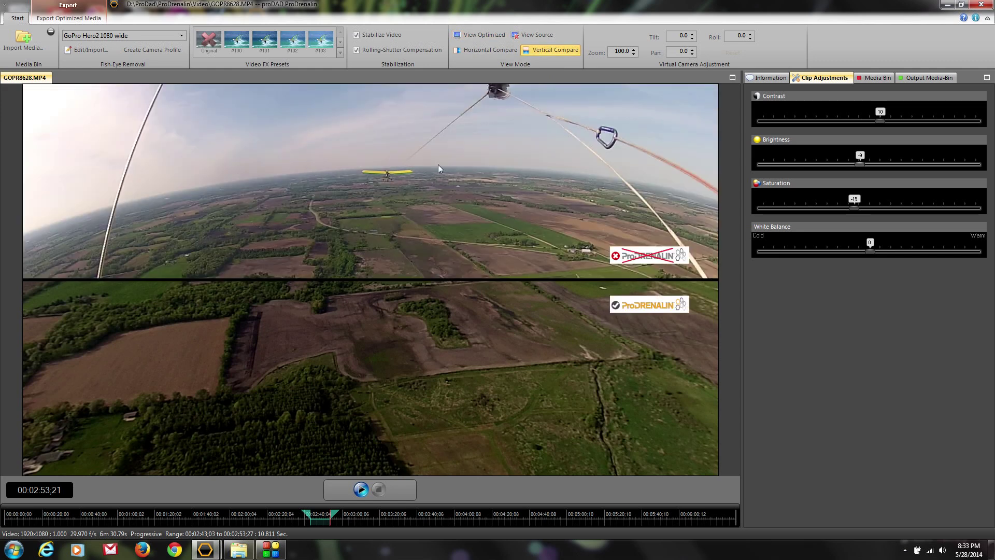
{"action": "left_click", "coordinate": [464, 49]}
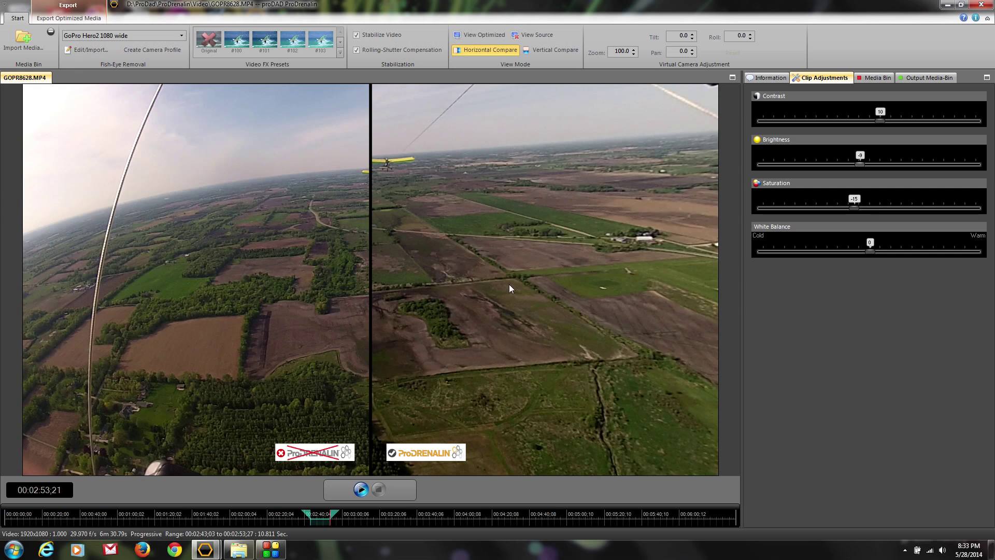
{"action": "left_click", "coordinate": [361, 490]}
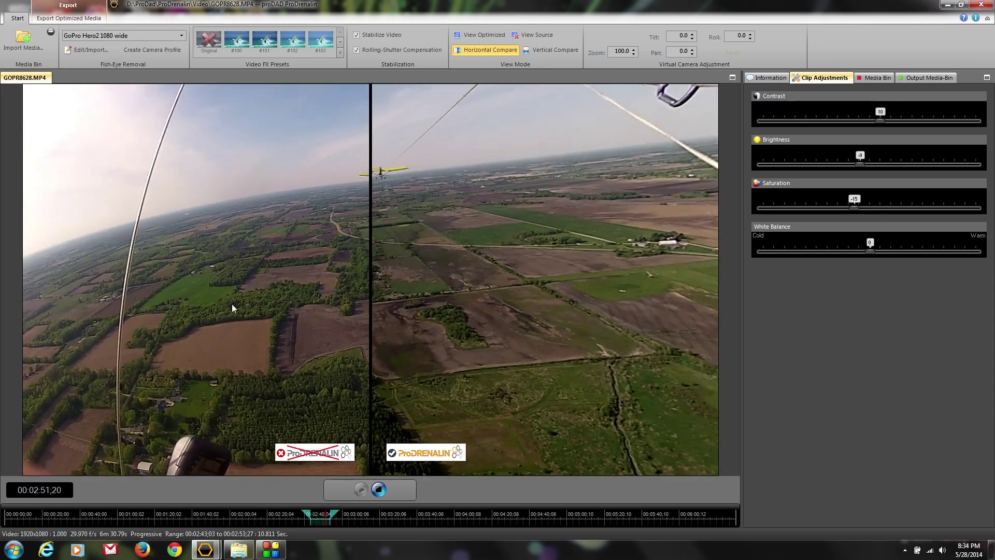
{"action": "left_click", "coordinate": [377, 490]}
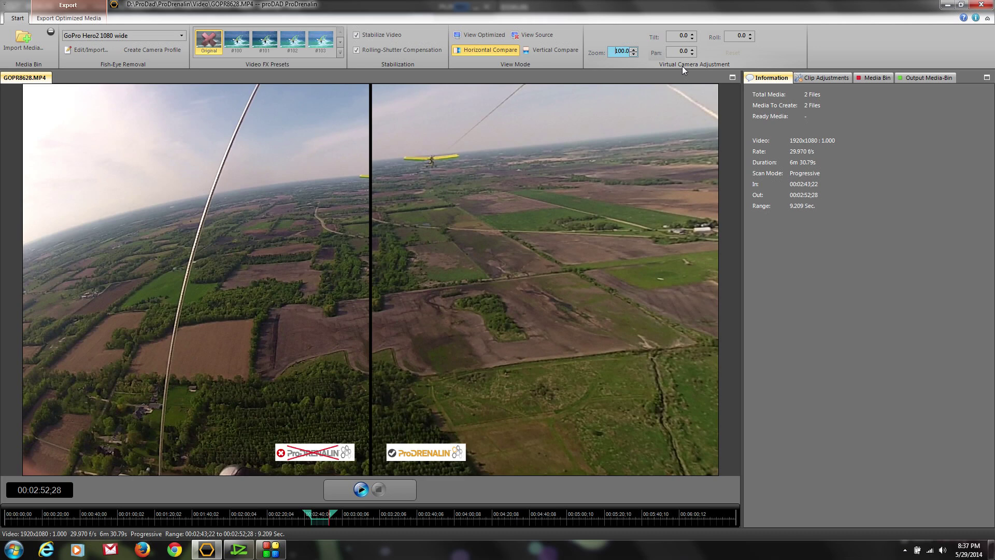
Show only the optimized footage, try small roll increments on the virtual camera, and set the roll to 180
{"action": "left_click", "coordinate": [479, 35]}
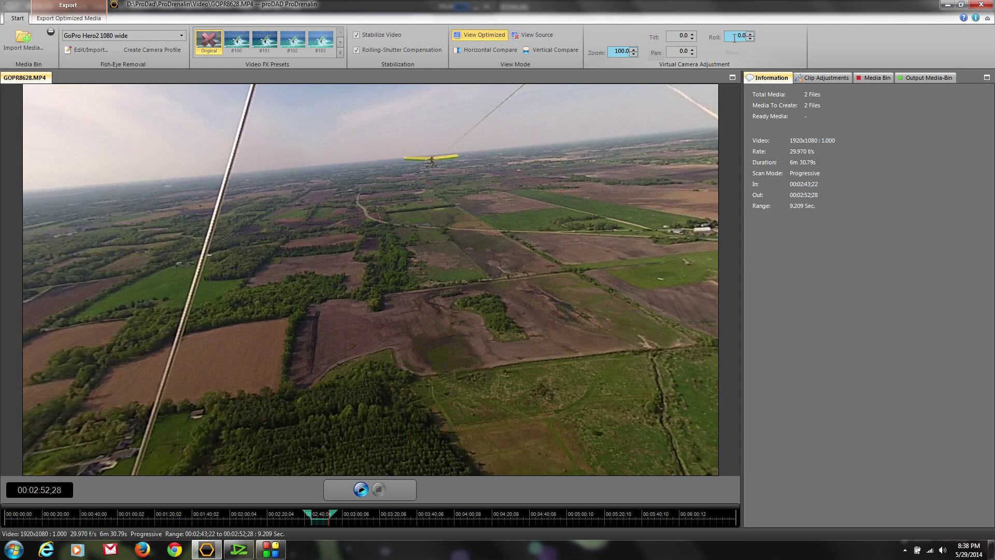
{"action": "left_click", "coordinate": [749, 33]}
{"action": "left_click", "coordinate": [749, 33]}
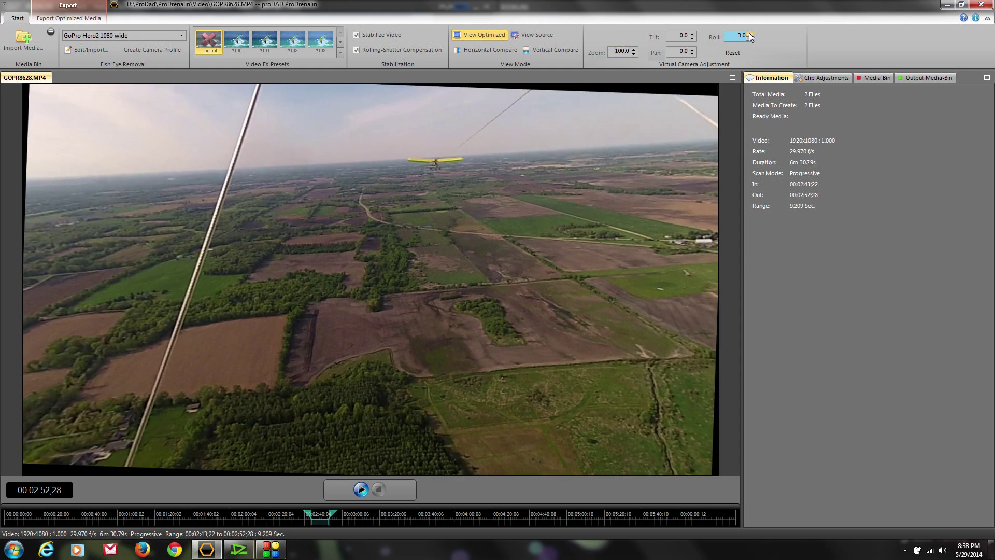
{"action": "left_click", "coordinate": [749, 34]}
{"action": "left_click", "coordinate": [749, 34]}
{"action": "left_click", "coordinate": [749, 34]}
{"action": "left_click", "coordinate": [750, 34]}
{"action": "left_click", "coordinate": [749, 34]}
{"action": "type", "text": "180"}
{"action": "key", "text": "Return"}
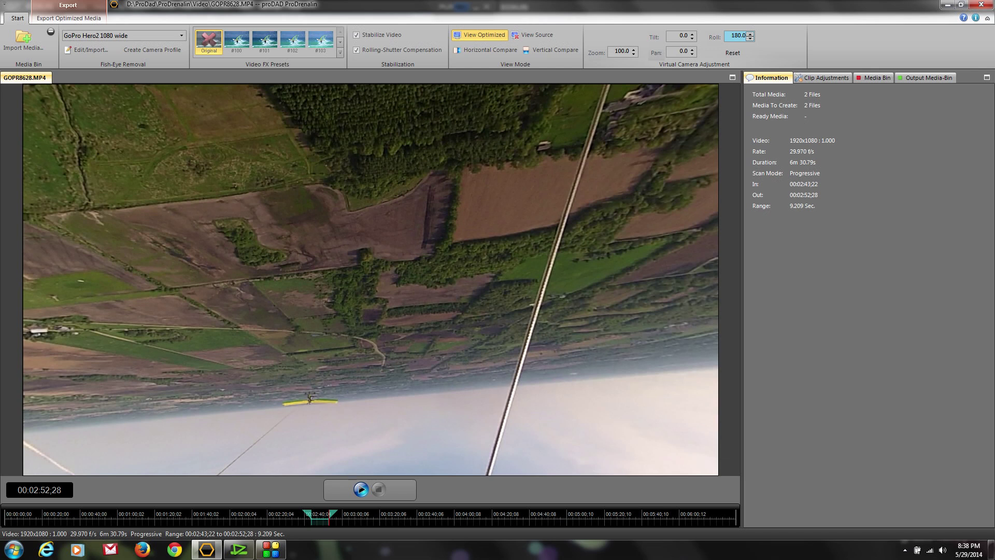
Set the virtual camera's roll back to 0
{"action": "left_click", "coordinate": [391, 302]}
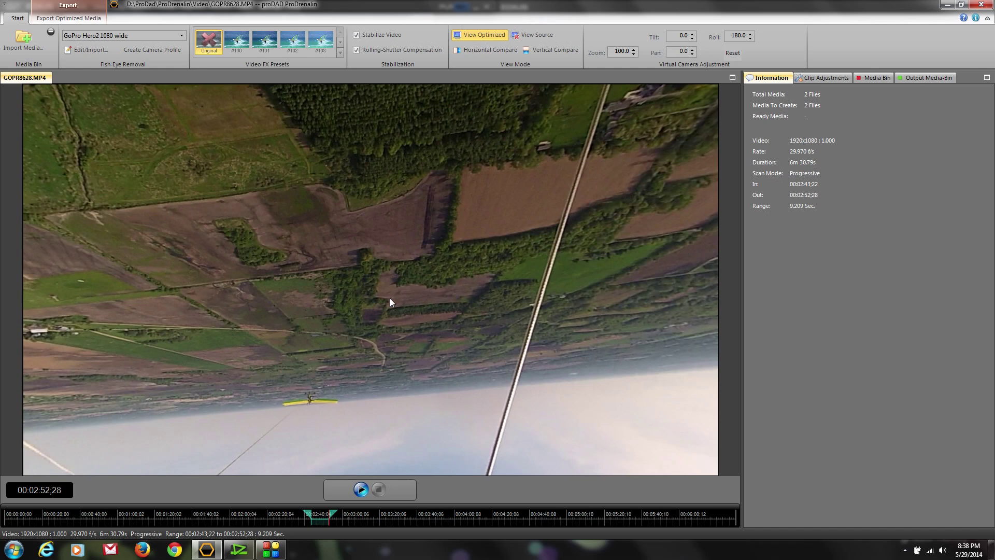
{"action": "left_click_drag", "start_coordinate": [727, 36], "coordinate": [773, 33]}
{"action": "type", "text": "0"}
{"action": "key", "text": "Return"}
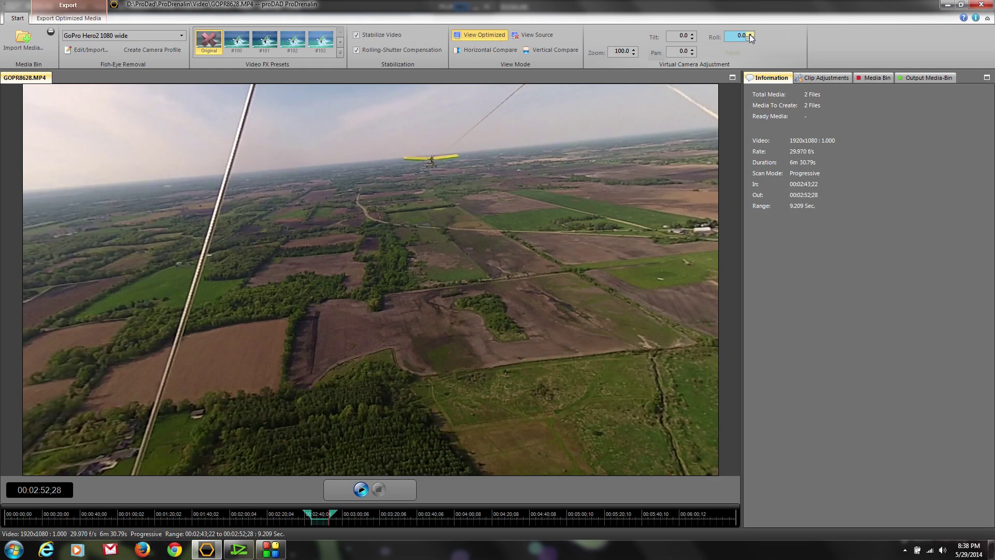
Try small roll, tilt and pan adjustments of the virtual camera, returning each value to 0
{"action": "left_click", "coordinate": [750, 35]}
{"action": "left_click", "coordinate": [752, 39]}
{"action": "left_click", "coordinate": [751, 39]}
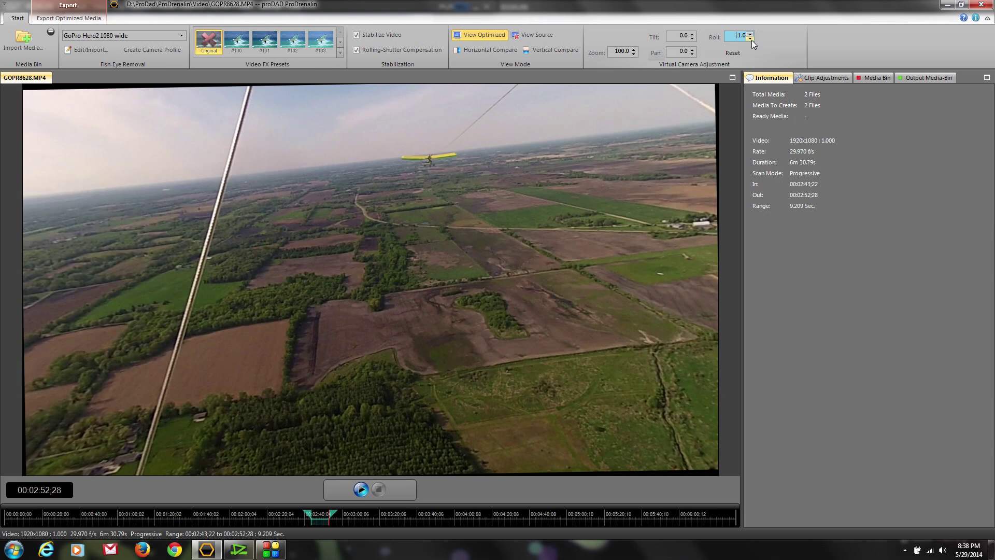
{"action": "left_click", "coordinate": [750, 34]}
{"action": "left_click", "coordinate": [691, 34]}
{"action": "left_click", "coordinate": [692, 35]}
{"action": "left_click", "coordinate": [692, 40]}
{"action": "left_click", "coordinate": [692, 41]}
{"action": "left_click", "coordinate": [692, 50]}
{"action": "left_click", "coordinate": [692, 50]}
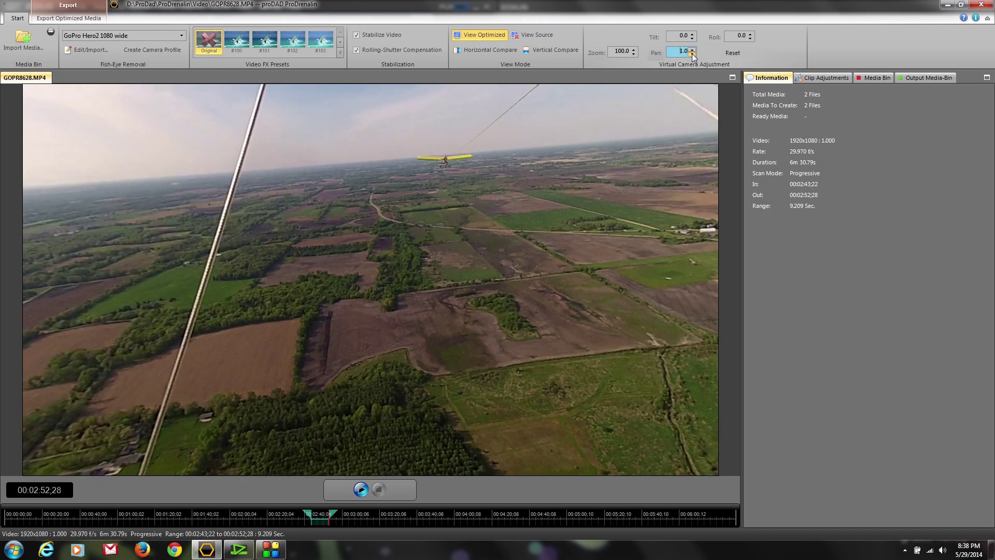
{"action": "left_click", "coordinate": [692, 53]}
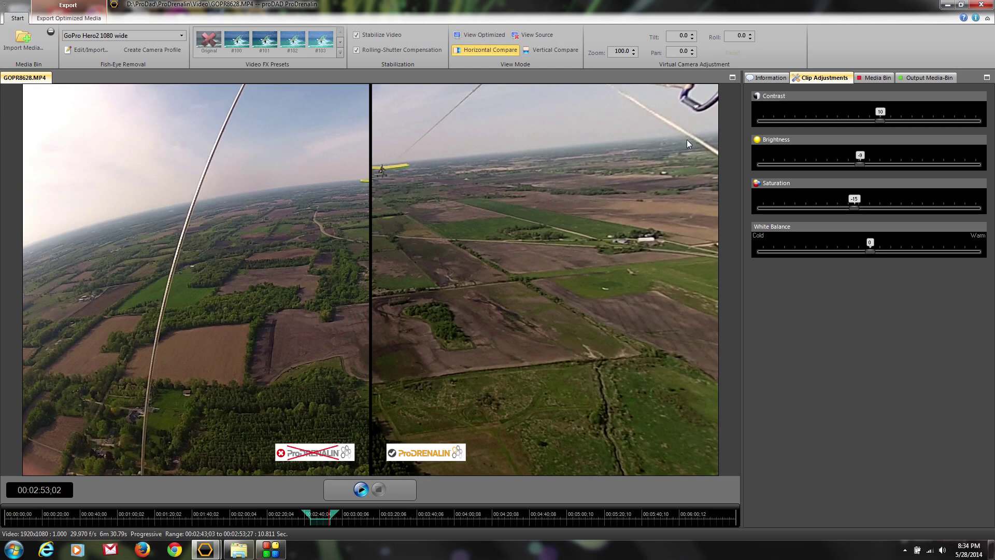
Review the clip's media information and display only the optimized footage
{"action": "left_click", "coordinate": [765, 79]}
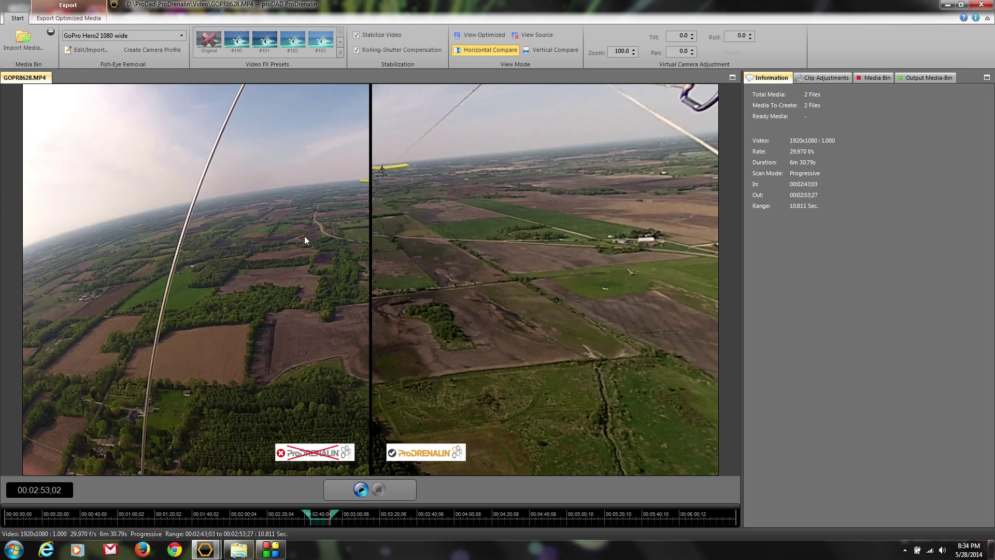
{"action": "left_click", "coordinate": [458, 37]}
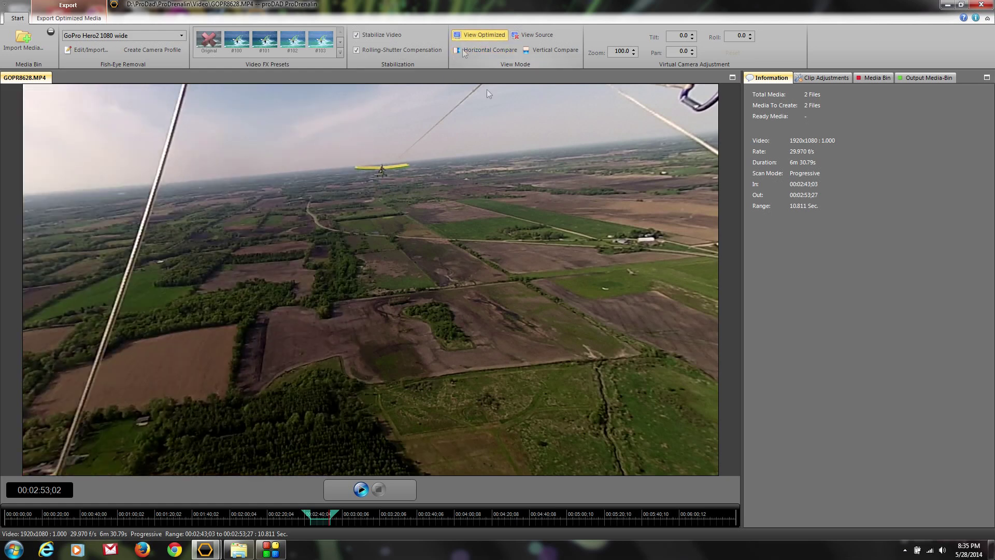
Load GOPR8633.MP4 from the media bin and set its In point to 00:08:22;02
{"action": "left_click", "coordinate": [873, 79]}
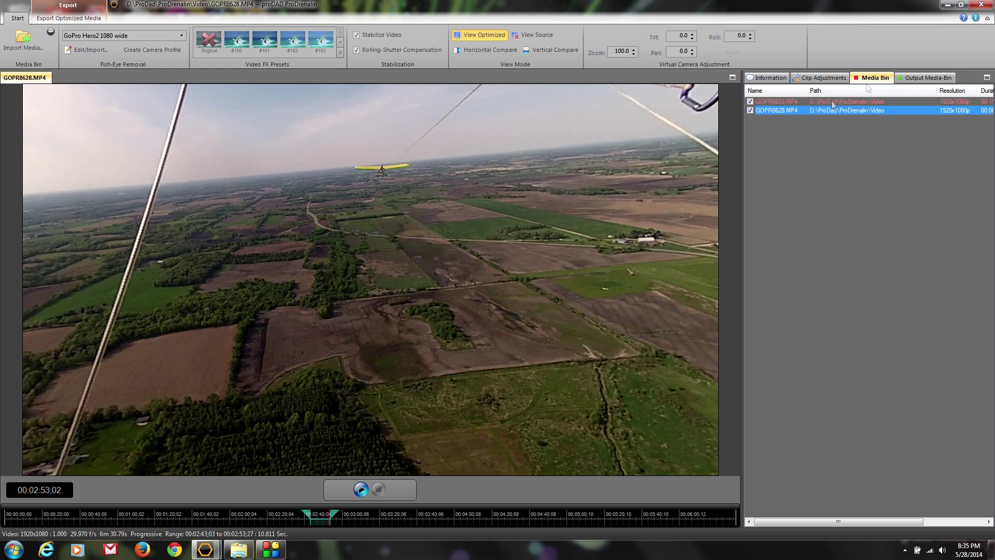
{"action": "left_click", "coordinate": [769, 101]}
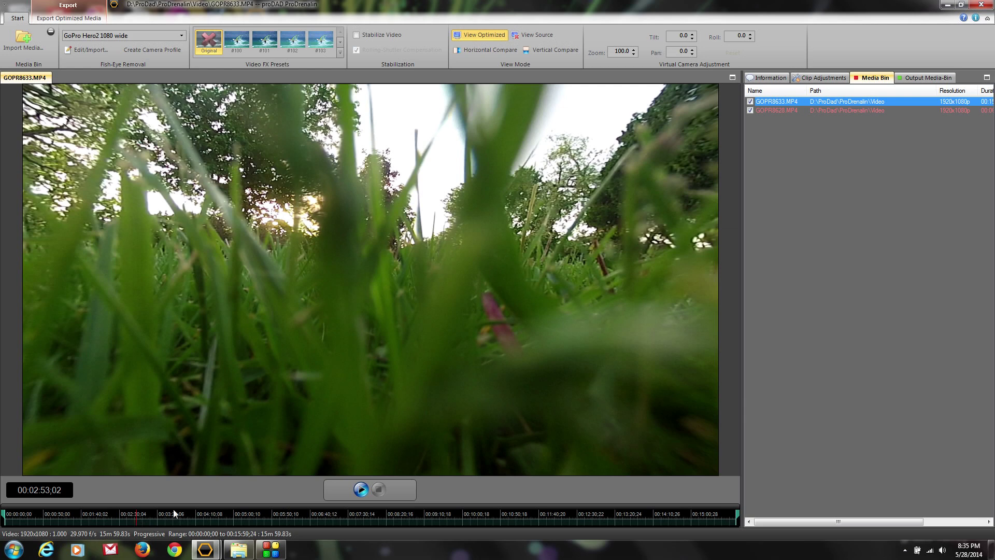
{"action": "left_click", "coordinate": [146, 524]}
{"action": "left_click_drag", "start_coordinate": [146, 524], "coordinate": [390, 523]}
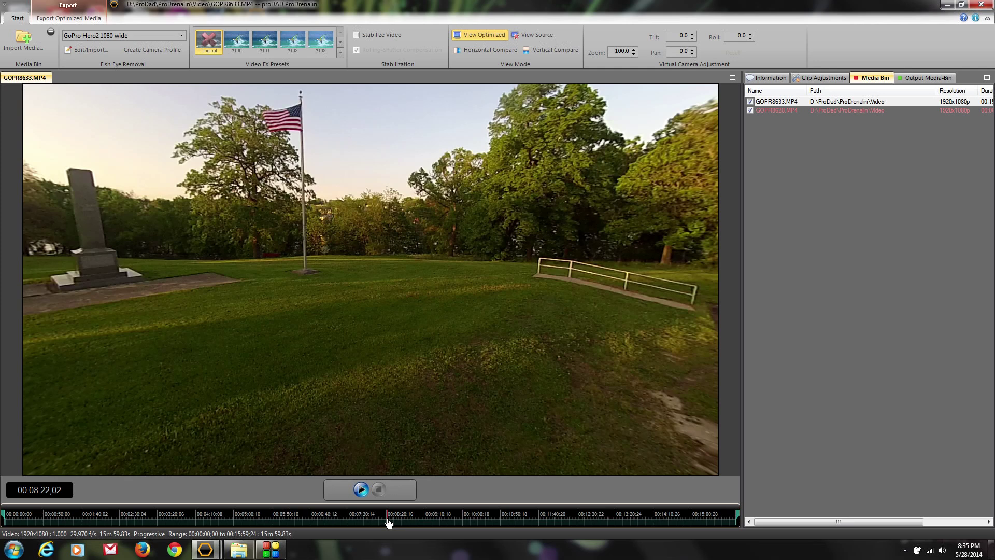
{"action": "left_click_drag", "start_coordinate": [4, 515], "coordinate": [386, 525]}
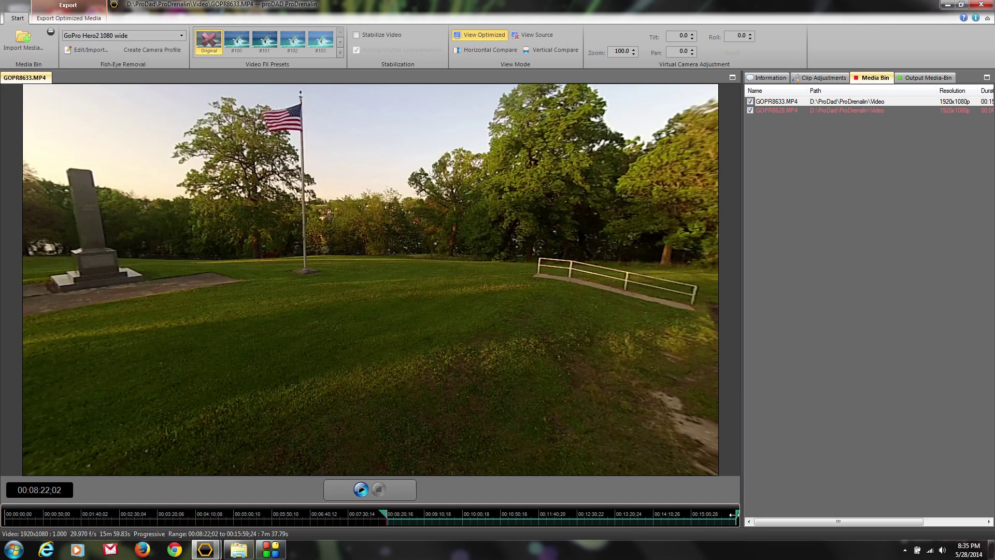
Set the GOPR8633.MP4 clip's Out point to 00:08:30;06 and preview the trimmed range
{"action": "mouse_move", "coordinate": [733, 515]}
{"action": "left_mouse_down"}
{"action": "mouse_move", "coordinate": [417, 530]}
{"action": "mouse_move", "coordinate": [431, 529]}
{"action": "left_mouse_up"}
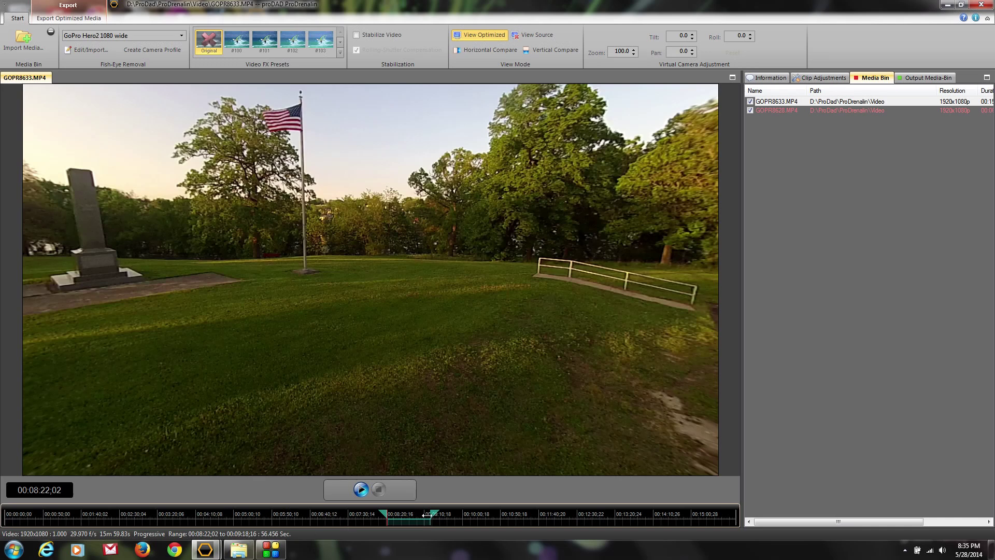
{"action": "left_click_drag", "start_coordinate": [433, 516], "coordinate": [392, 520]}
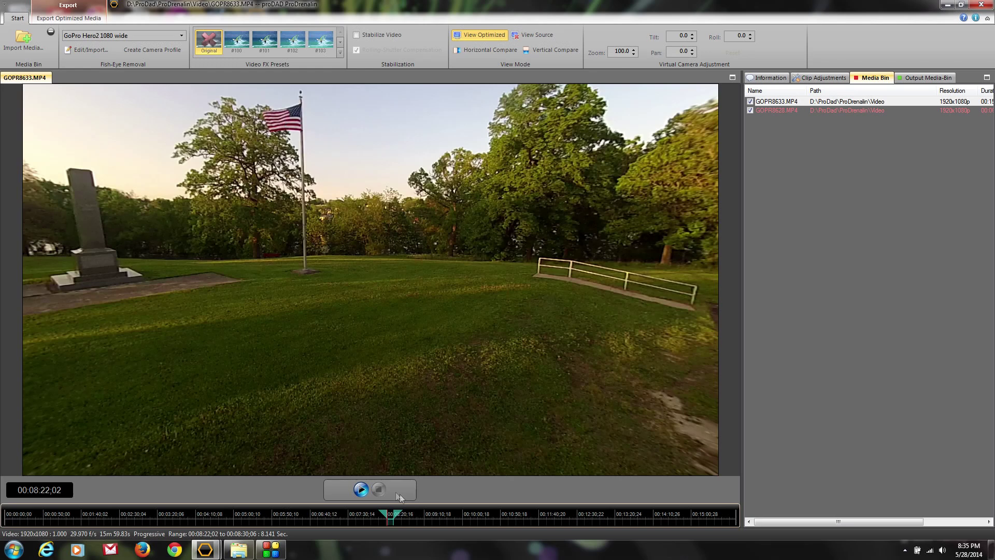
{"action": "left_click", "coordinate": [360, 490]}
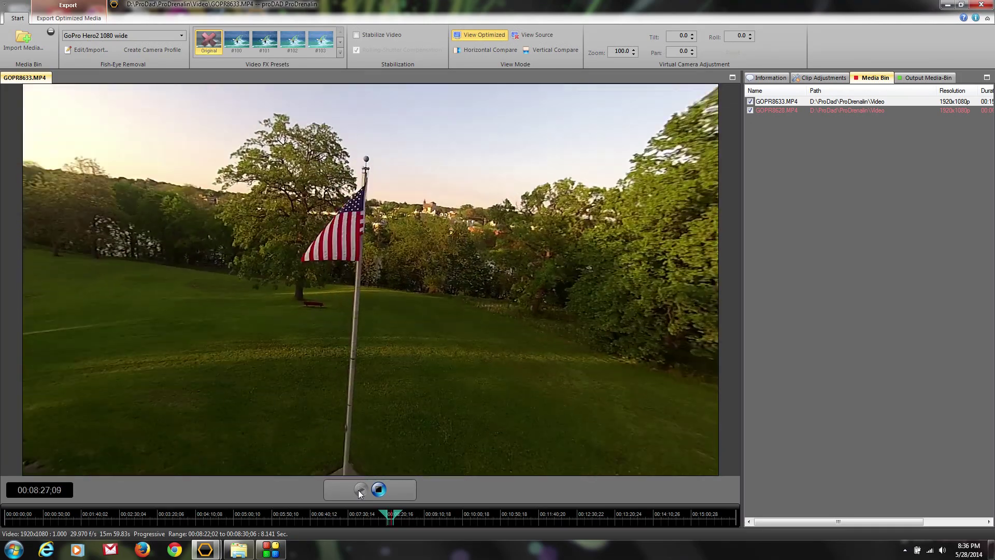
{"action": "left_click", "coordinate": [378, 490]}
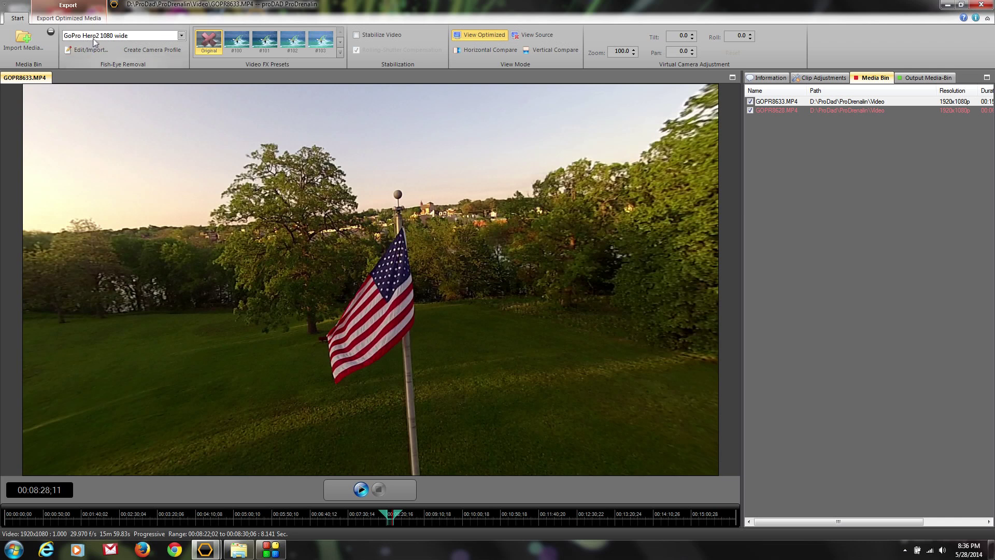
Apply Video FX preset #101 to GOPR8633.MP4 and fine-tune its brightness to -17 and contrast to 6
{"action": "left_click", "coordinate": [269, 43]}
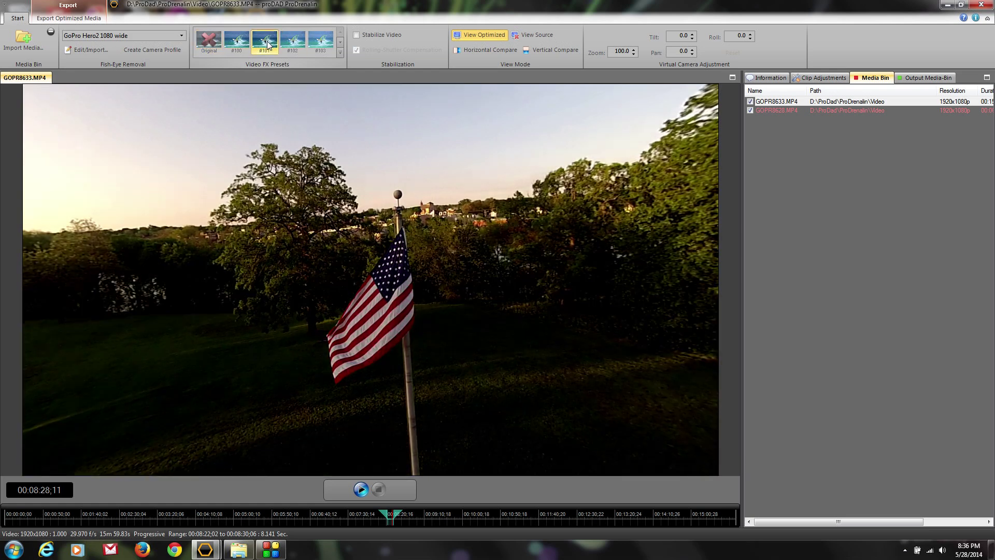
{"action": "left_click", "coordinate": [824, 79]}
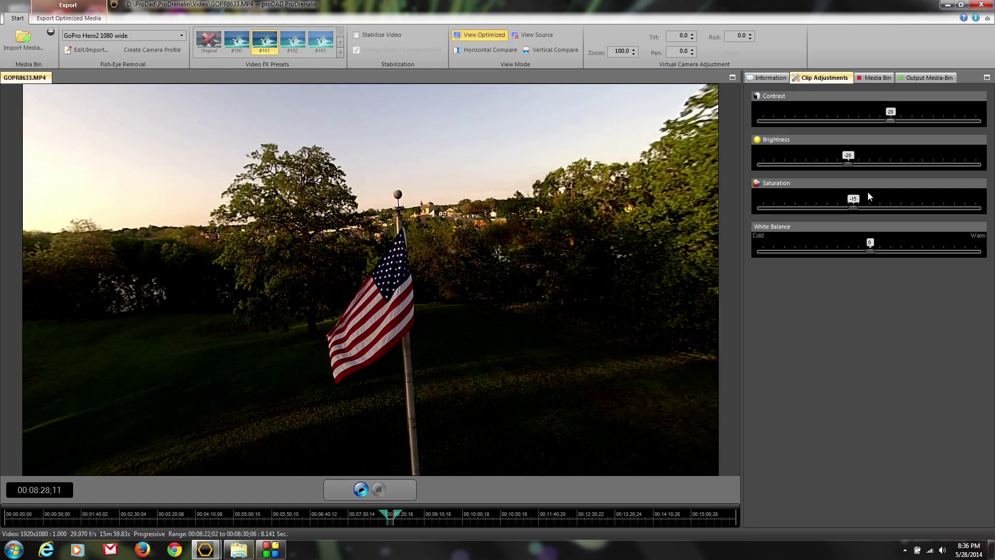
{"action": "mouse_move", "coordinate": [850, 166]}
{"action": "left_mouse_down"}
{"action": "mouse_move", "coordinate": [874, 161]}
{"action": "mouse_move", "coordinate": [851, 162]}
{"action": "left_mouse_up"}
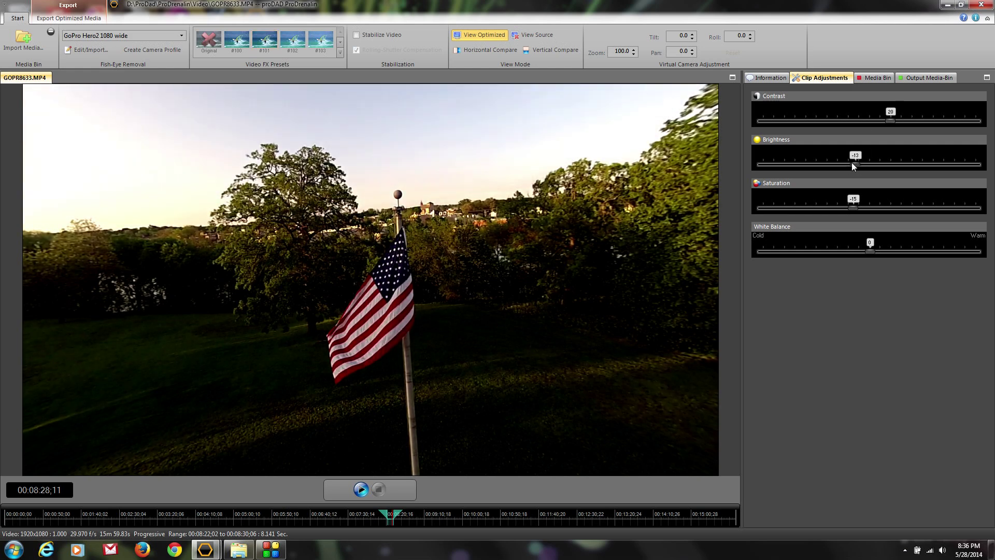
{"action": "left_click_drag", "start_coordinate": [882, 124], "coordinate": [870, 125]}
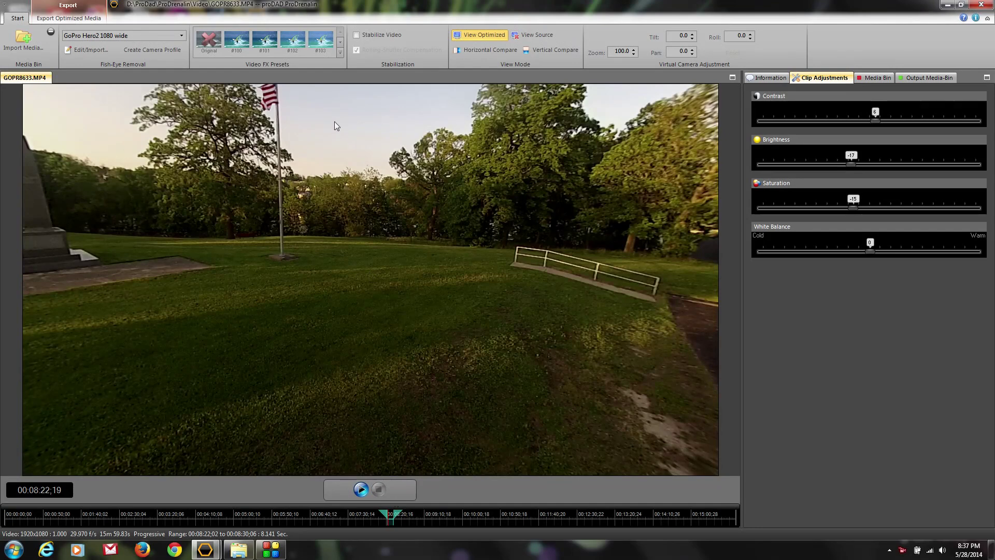
Stabilize the GOPR8633.MP4 clip and preview the source and optimized footage in a horizontal comparison
{"action": "left_click", "coordinate": [355, 36]}
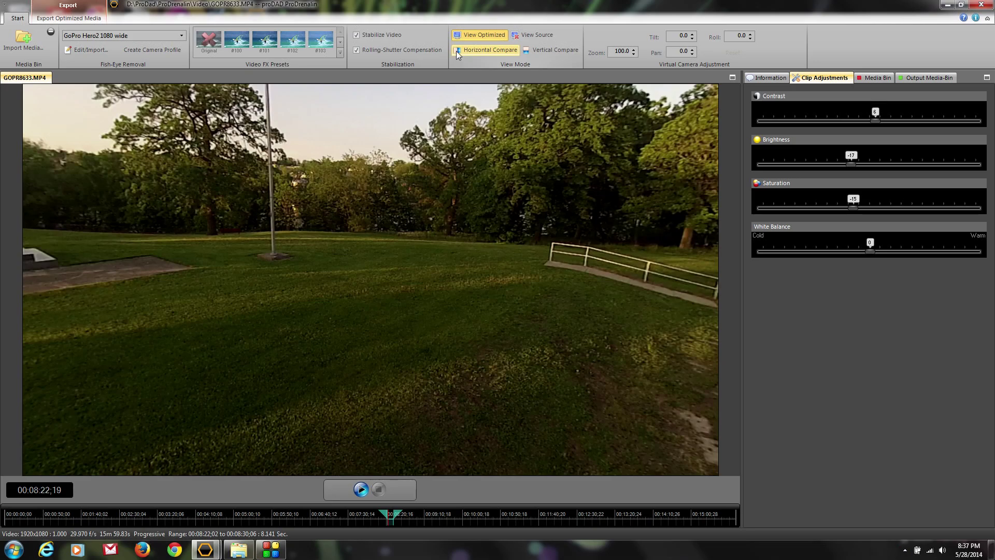
{"action": "left_click", "coordinate": [456, 51]}
{"action": "left_click", "coordinate": [364, 492]}
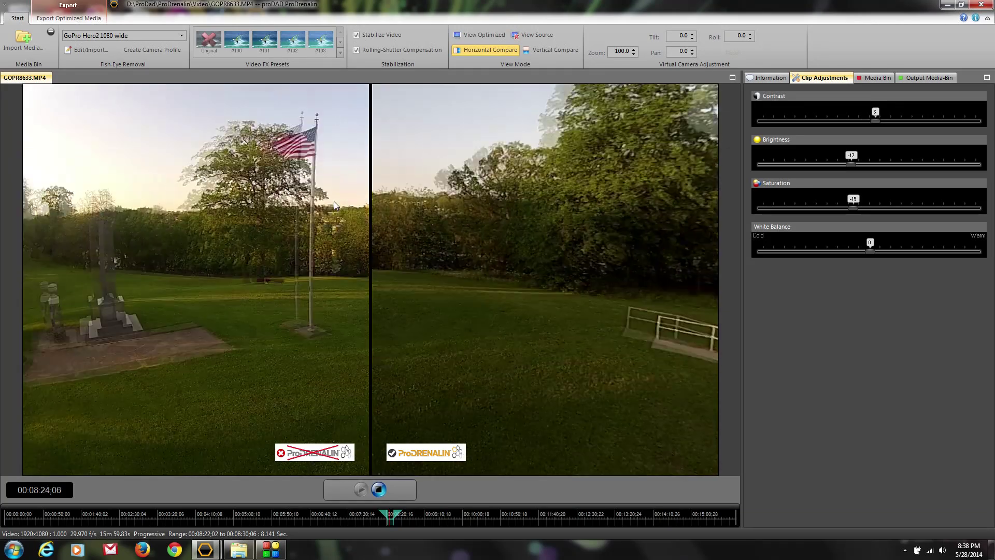
{"action": "key", "text": "space"}
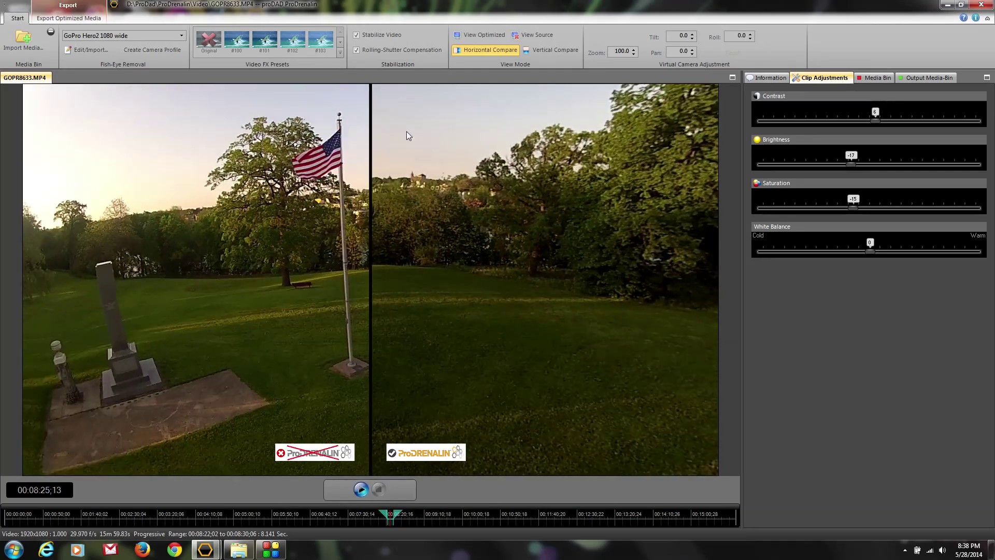
Review the media information and the output media list, returning to the list of source clips
{"action": "left_click", "coordinate": [765, 79]}
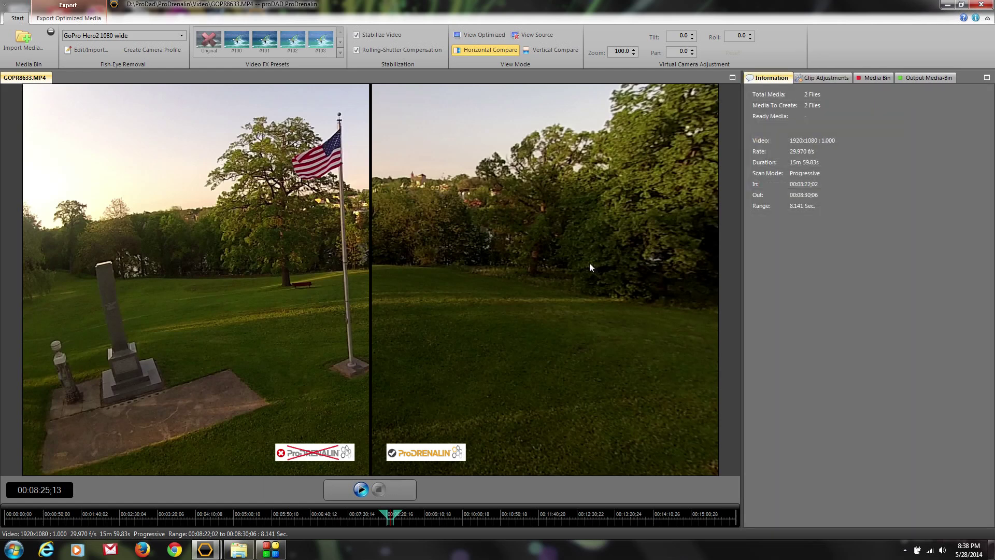
{"action": "left_click", "coordinate": [921, 79]}
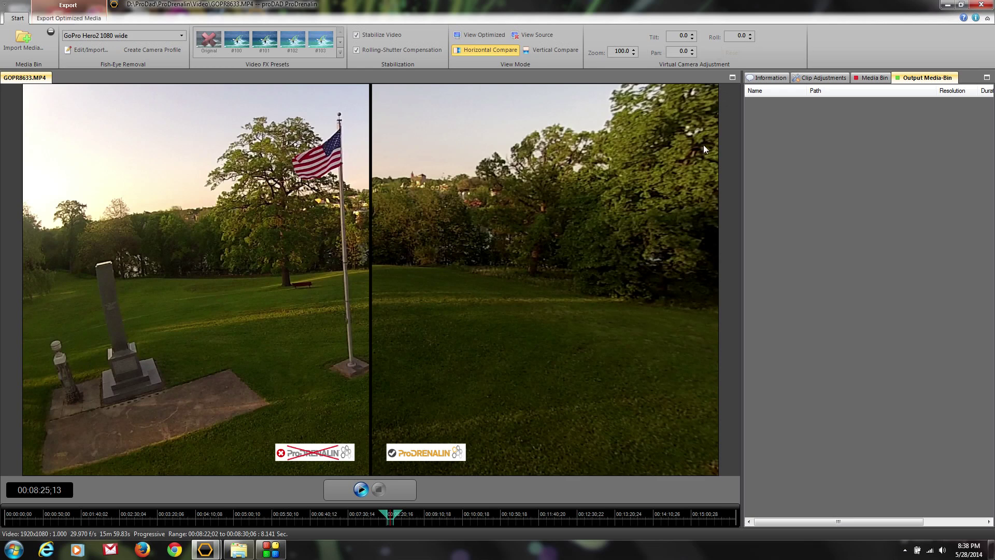
{"action": "left_click", "coordinate": [863, 76]}
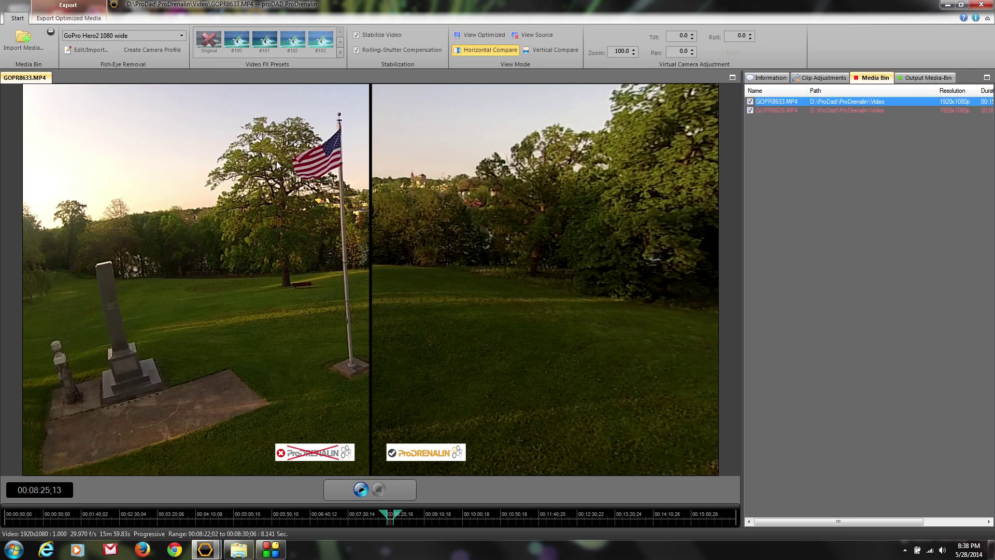
Set the export directory for the optimized media to D:\ProDad\ProDrenalin\Video\Finals
{"action": "left_click", "coordinate": [61, 21]}
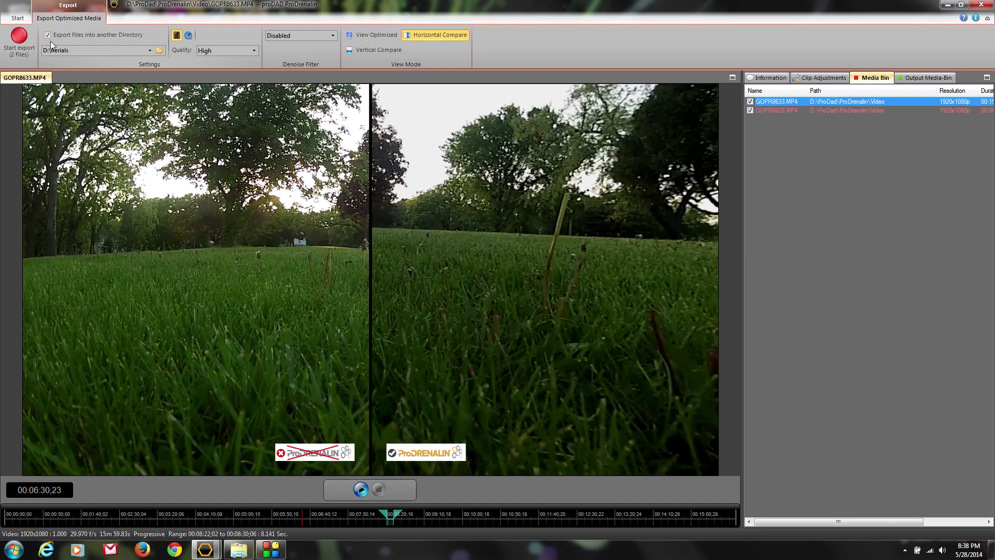
{"action": "left_click", "coordinate": [160, 51]}
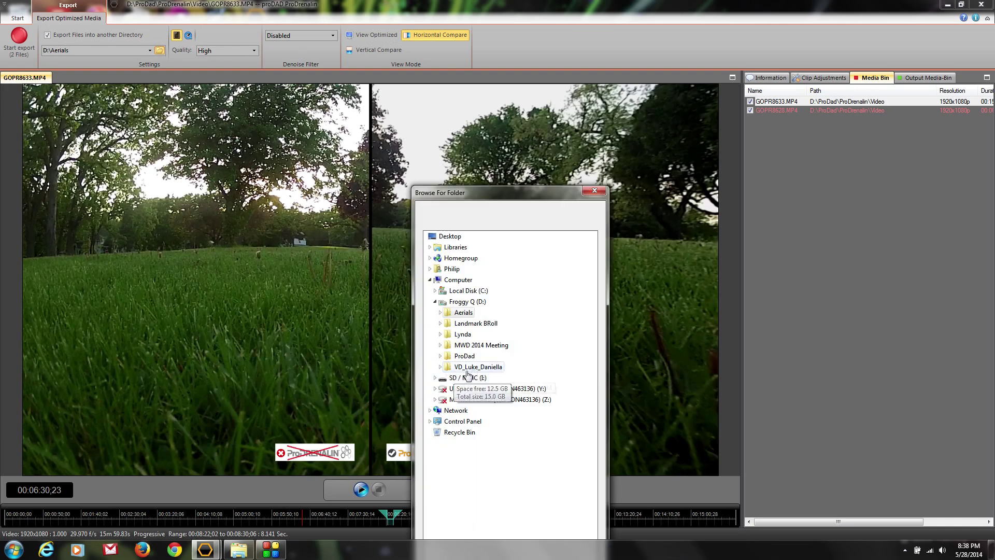
{"action": "double_click", "coordinate": [464, 355]}
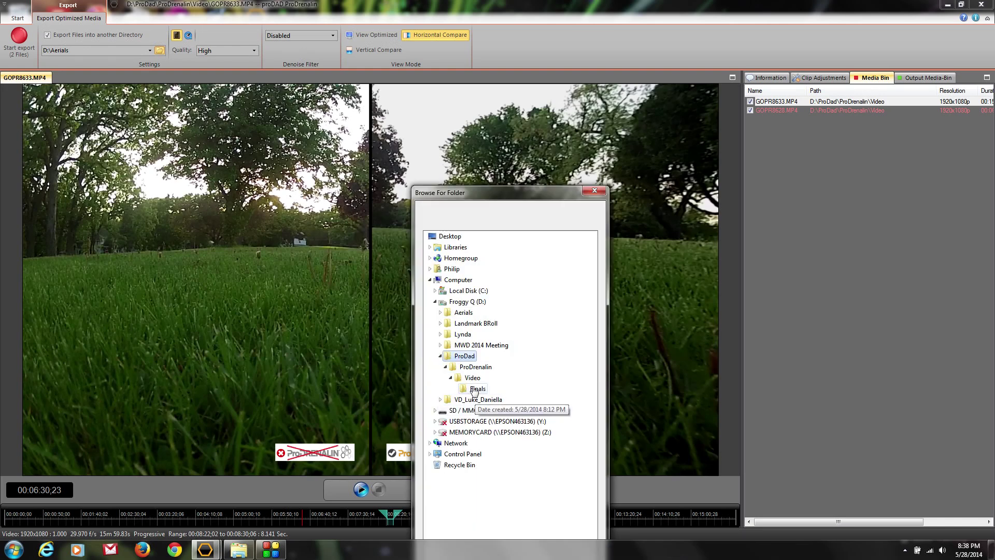
{"action": "left_click", "coordinate": [474, 390]}
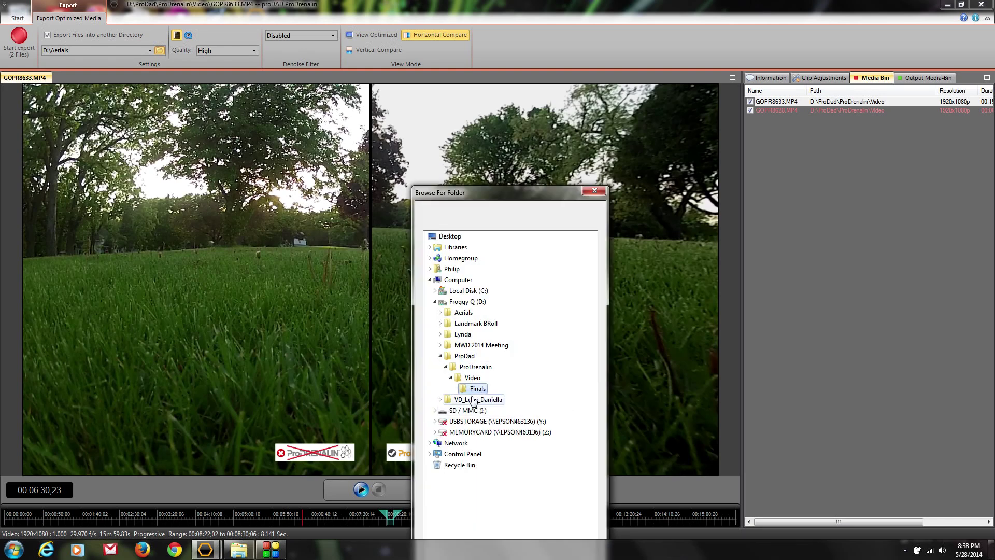
{"action": "left_click_drag", "start_coordinate": [485, 195], "coordinate": [456, 26]}
{"action": "left_click", "coordinate": [507, 440]}
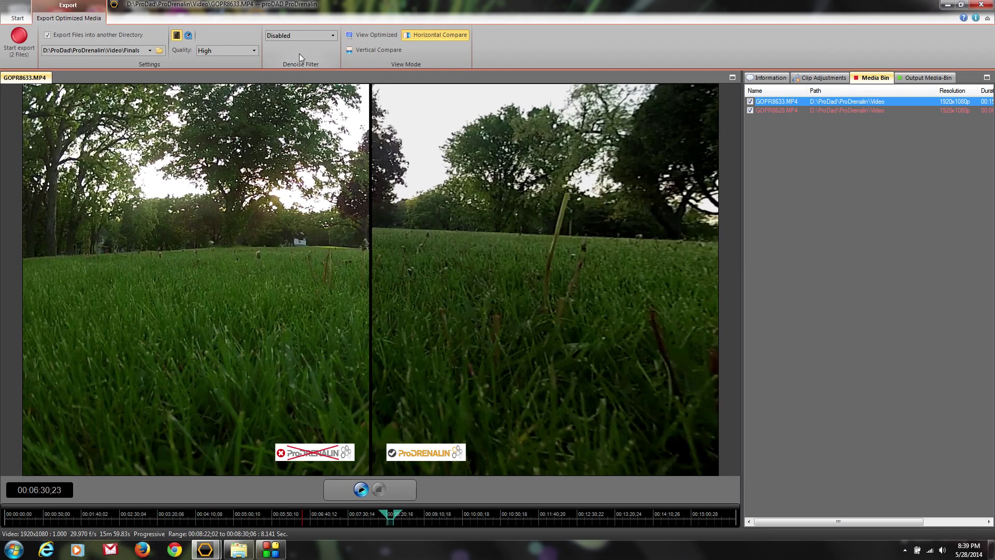
Show only the optimized footage in the export preview and export both clips with the output media list displayed
{"action": "left_click", "coordinate": [362, 51]}
{"action": "left_click", "coordinate": [407, 35]}
{"action": "left_click", "coordinate": [361, 36]}
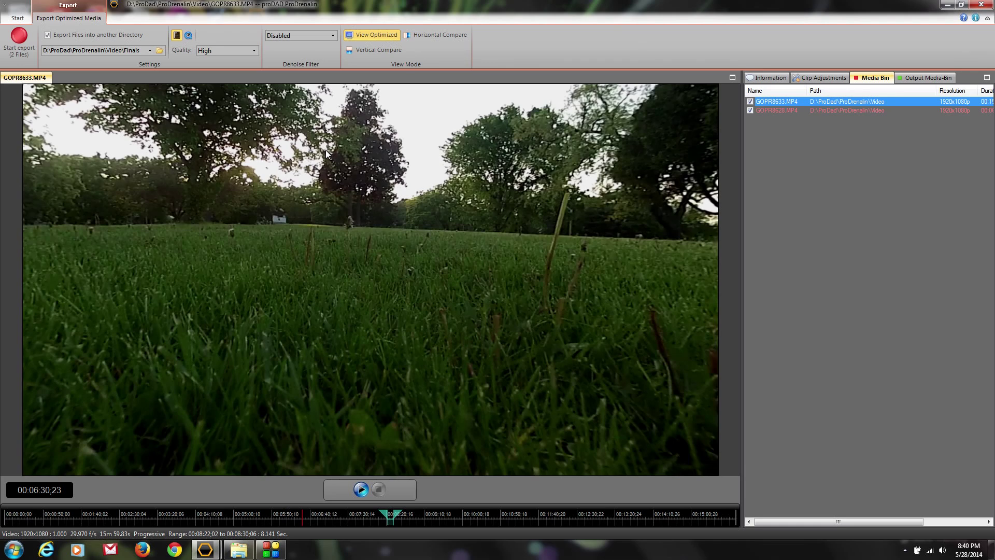
{"action": "left_click", "coordinate": [926, 77]}
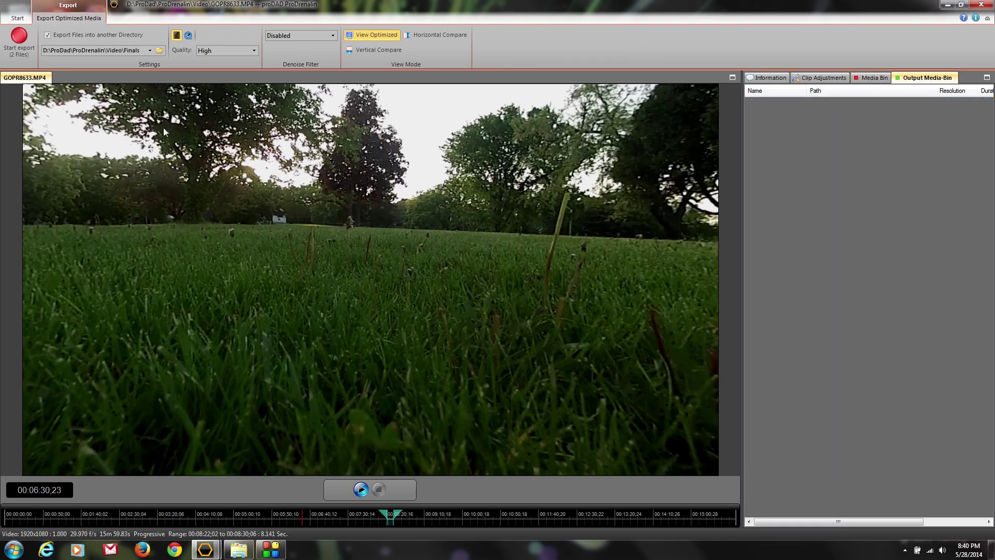
{"action": "left_click", "coordinate": [18, 40]}
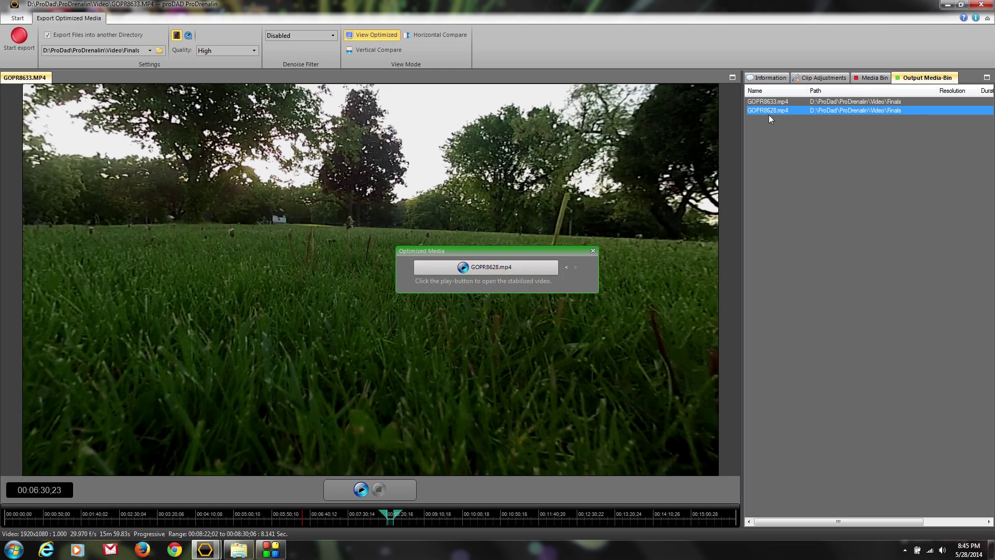
Play the exported GOPR8628.mp4 and GOPR8633.mp4 files and dismiss the Optimized Media window
{"action": "left_click", "coordinate": [773, 101]}
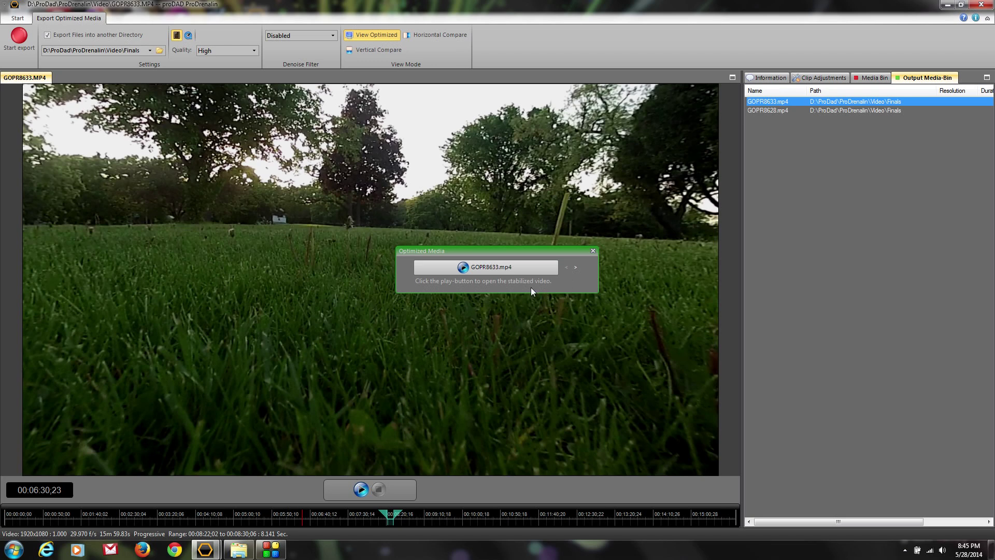
{"action": "left_click", "coordinate": [760, 111]}
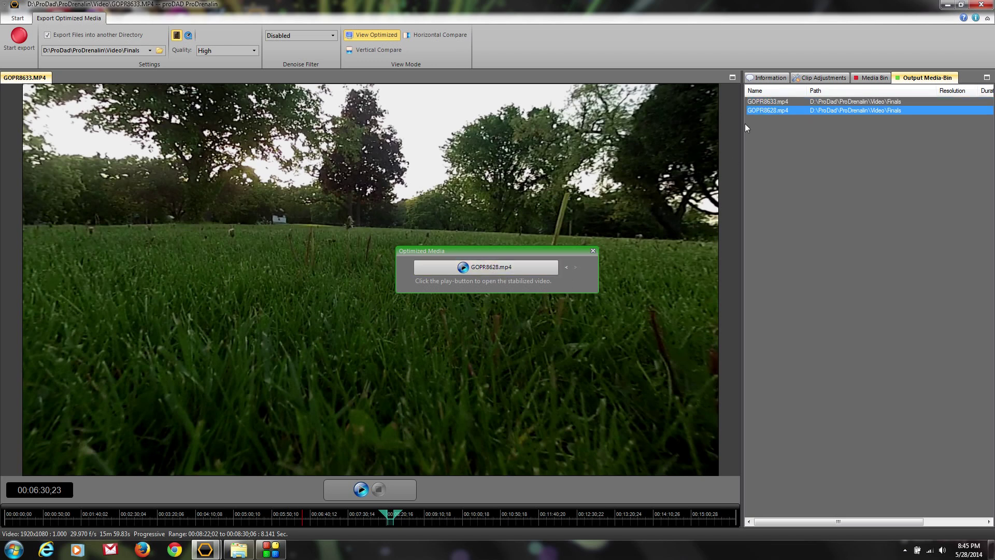
{"action": "left_click", "coordinate": [462, 267]}
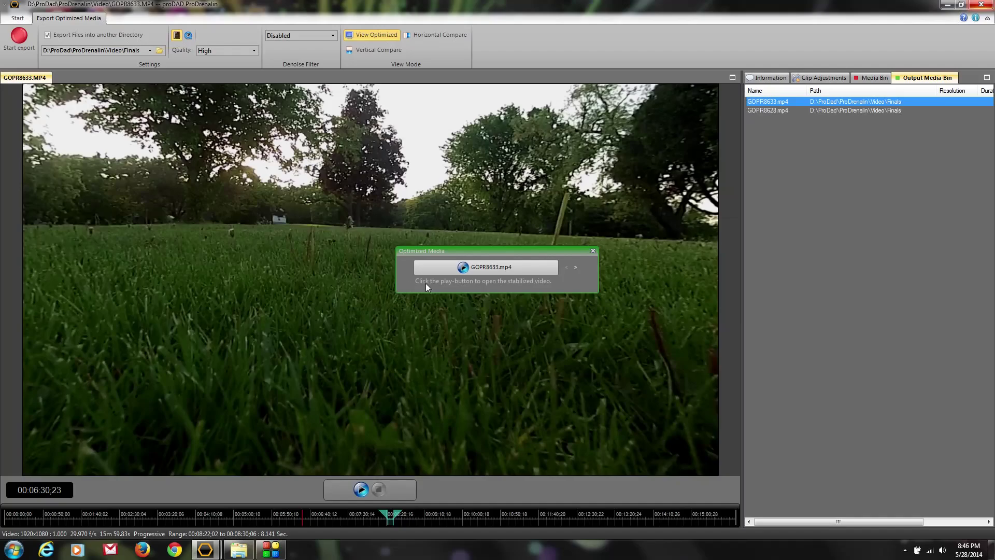
{"action": "left_click", "coordinate": [462, 266]}
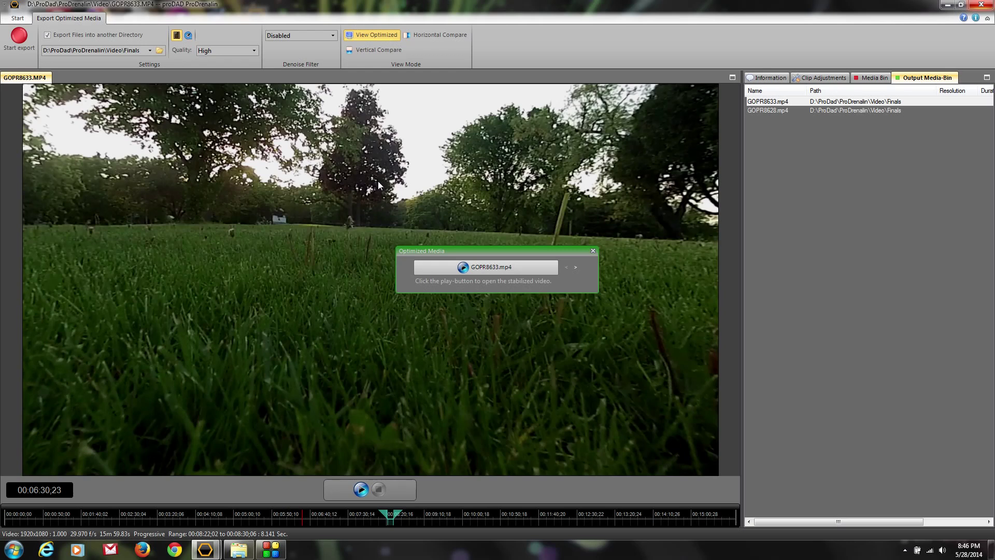
{"action": "key", "text": "Escape"}
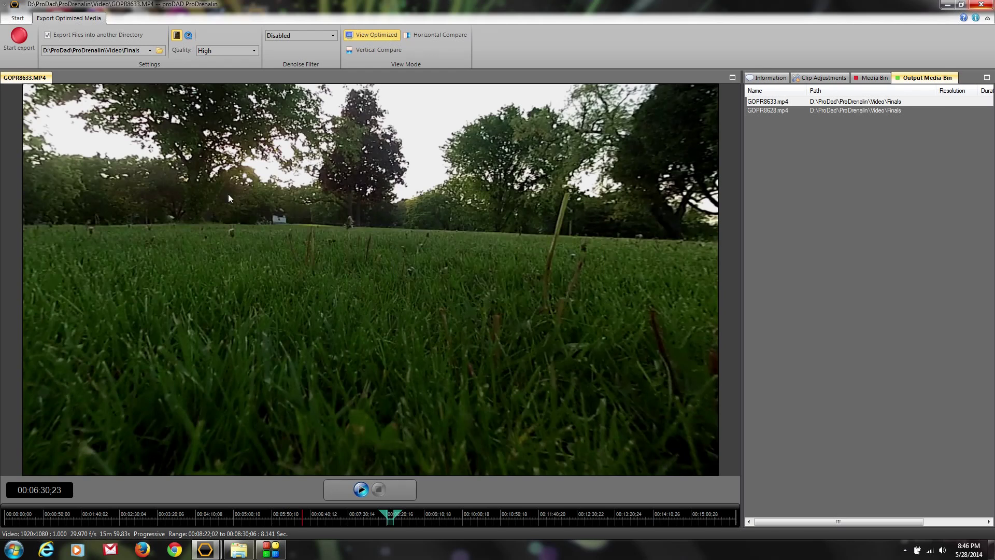